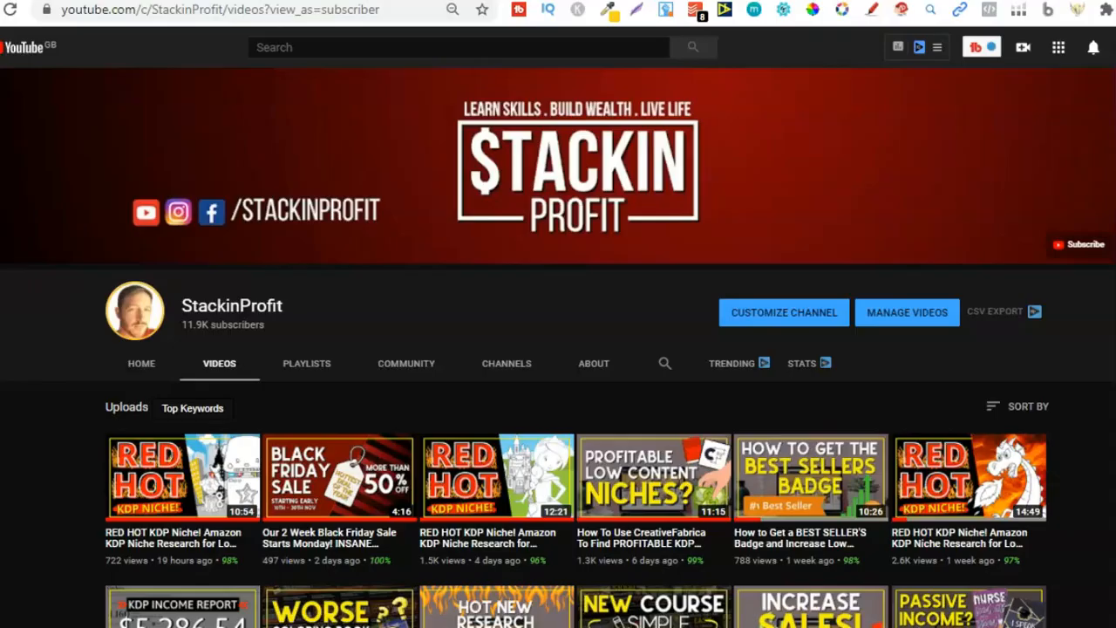
Step: Scroll through the StackinProfit channel's uploaded videos
scroll(576, 451, down, 1)
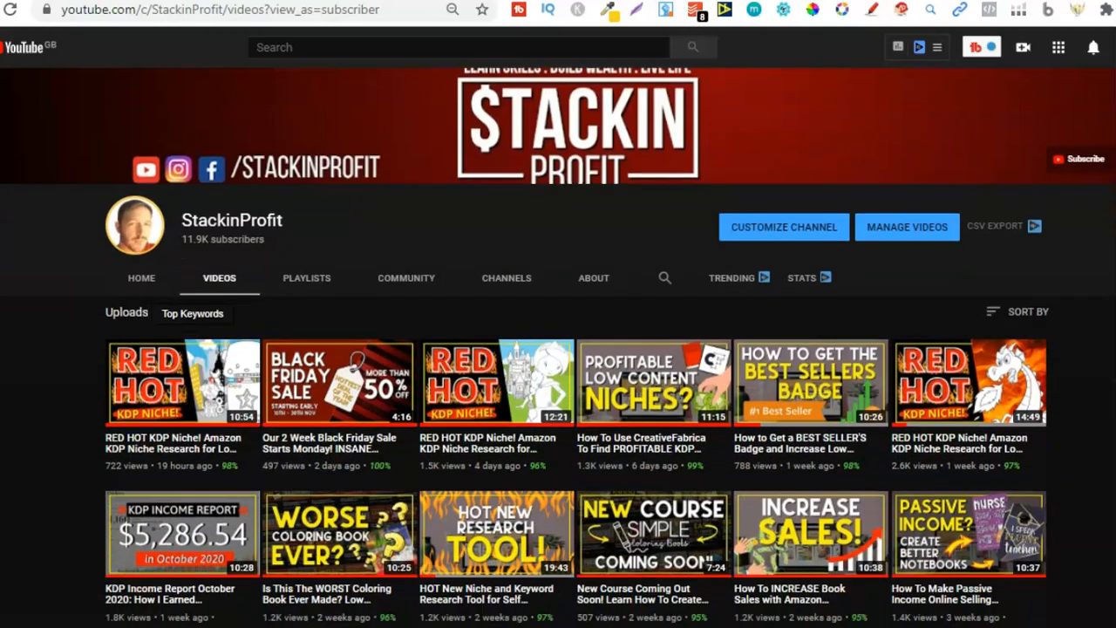
scroll(576, 392, down, 2)
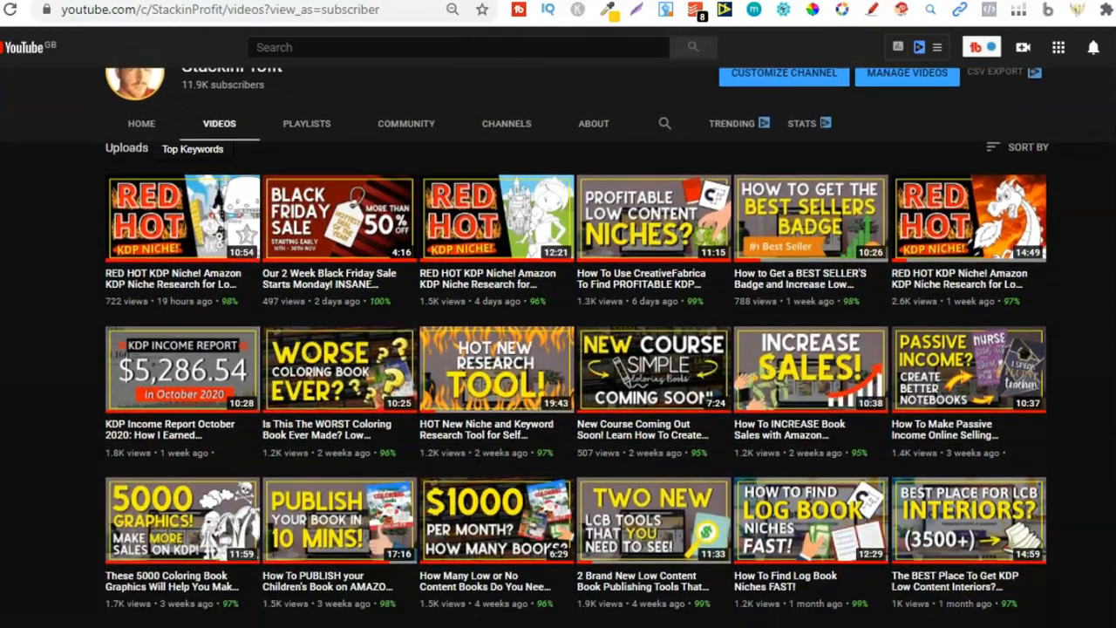
scroll(559, 349, down, 3)
scroll(558, 349, down, 1)
scroll(575, 366, down, 2)
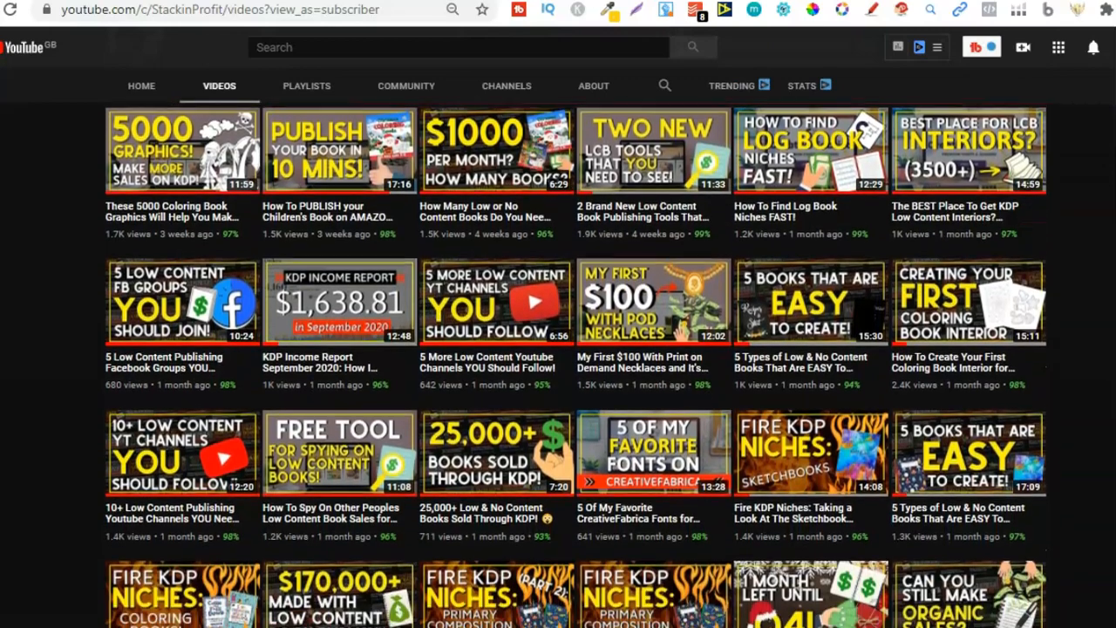
scroll(576, 366, up, 5)
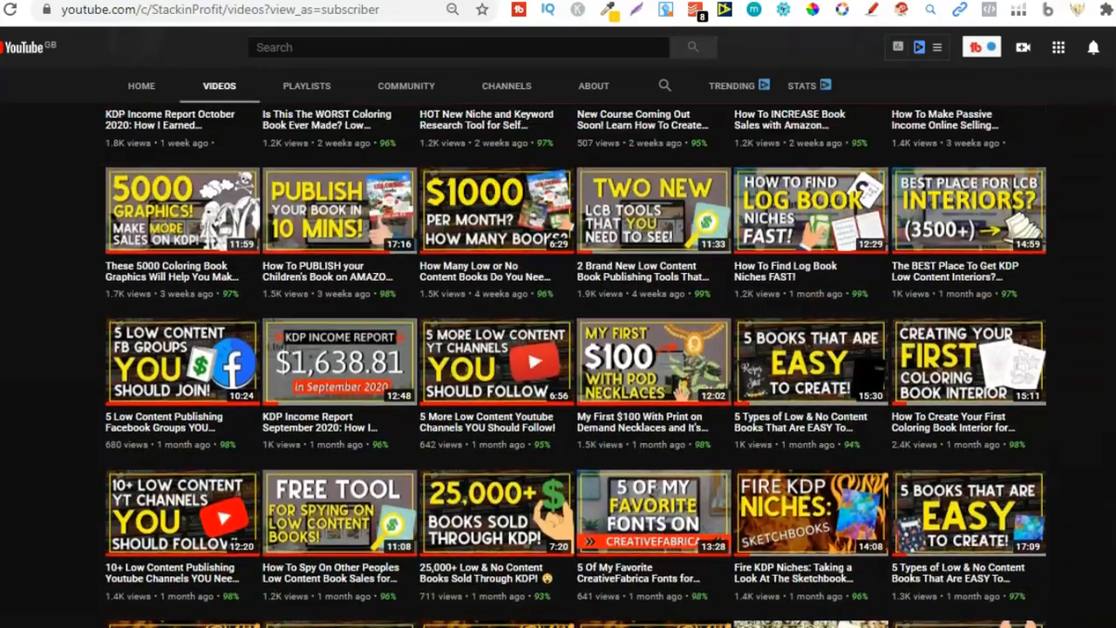
scroll(558, 349, up, 3)
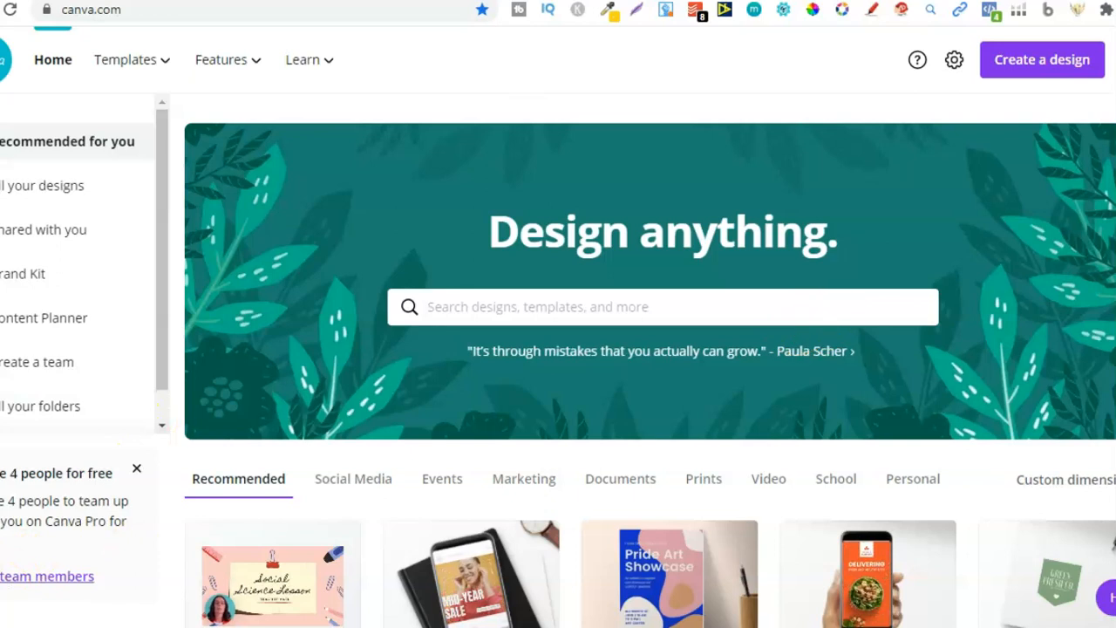
Step: Start a new Poster design from the Canva home page
scroll(650, 360, down, 1)
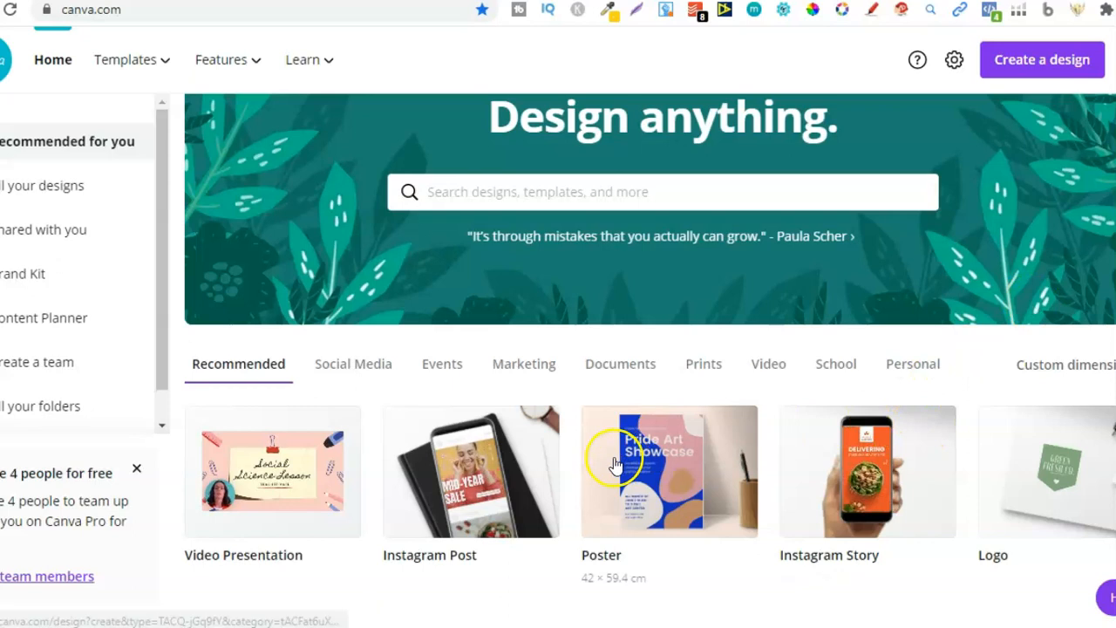
click(645, 469)
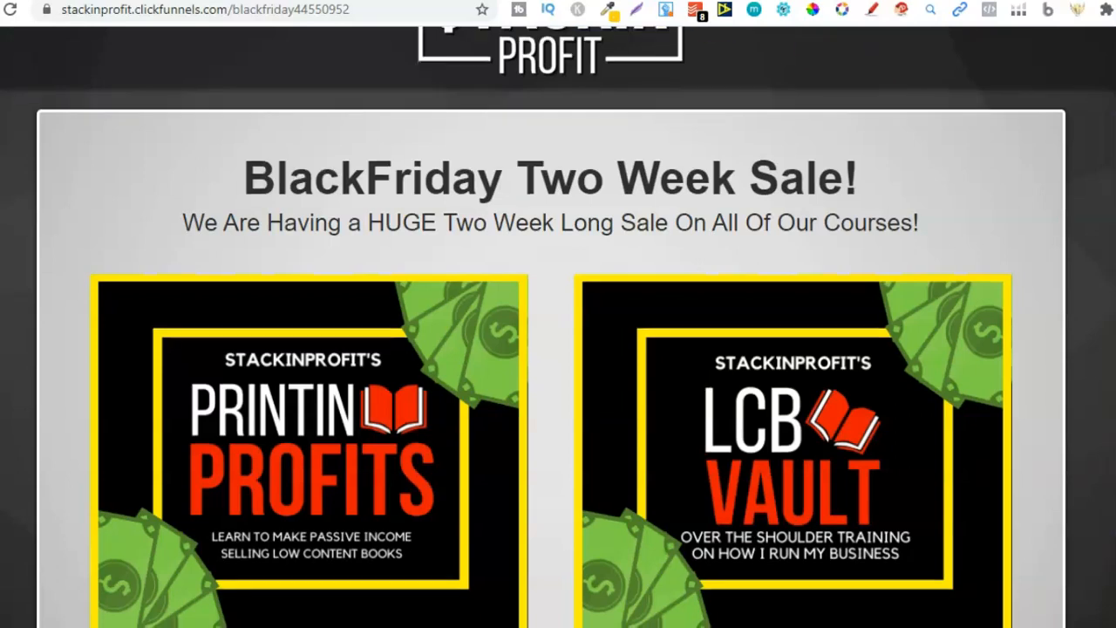
Step: Review the Black Friday sale page and highlight the two course prices
scroll(558, 327, down, 1)
scroll(558, 327, down, 1)
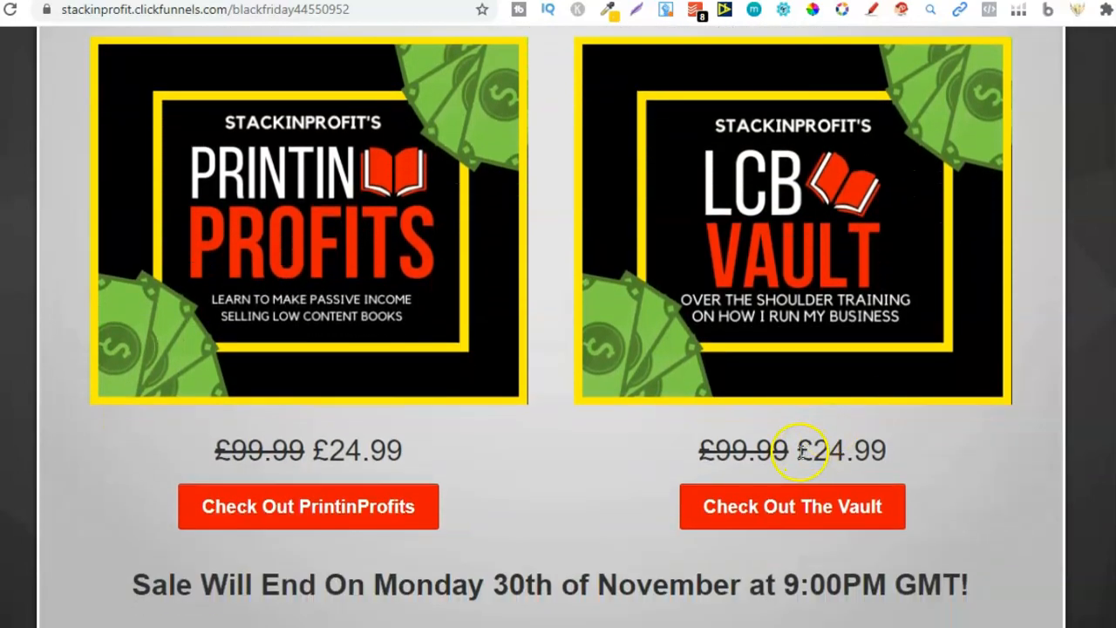
drag(800, 451, 886, 450)
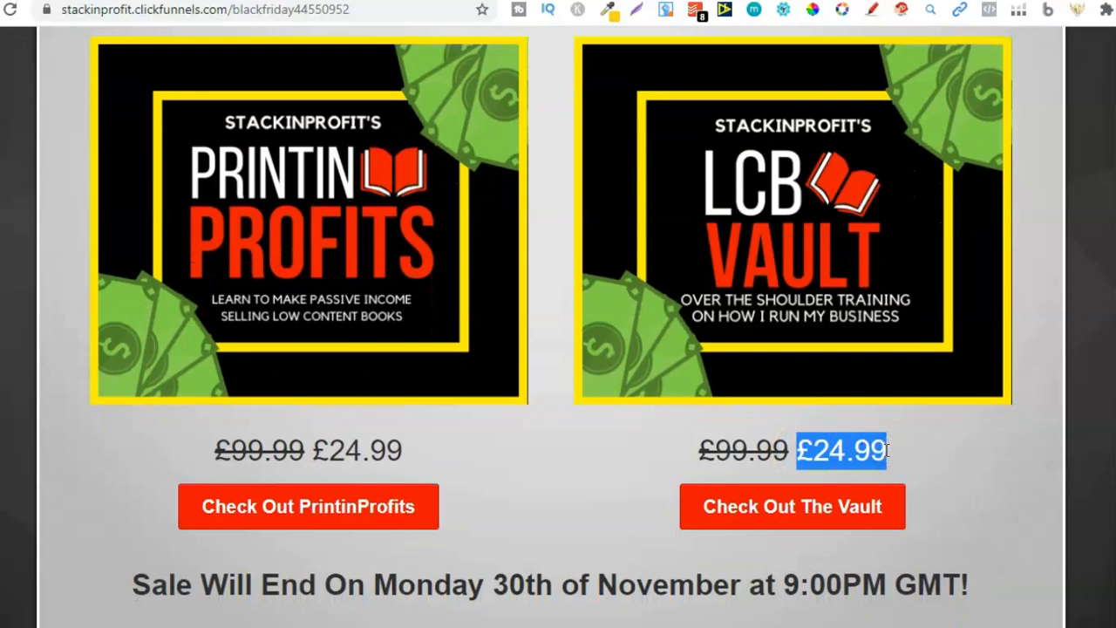
drag(311, 451, 400, 448)
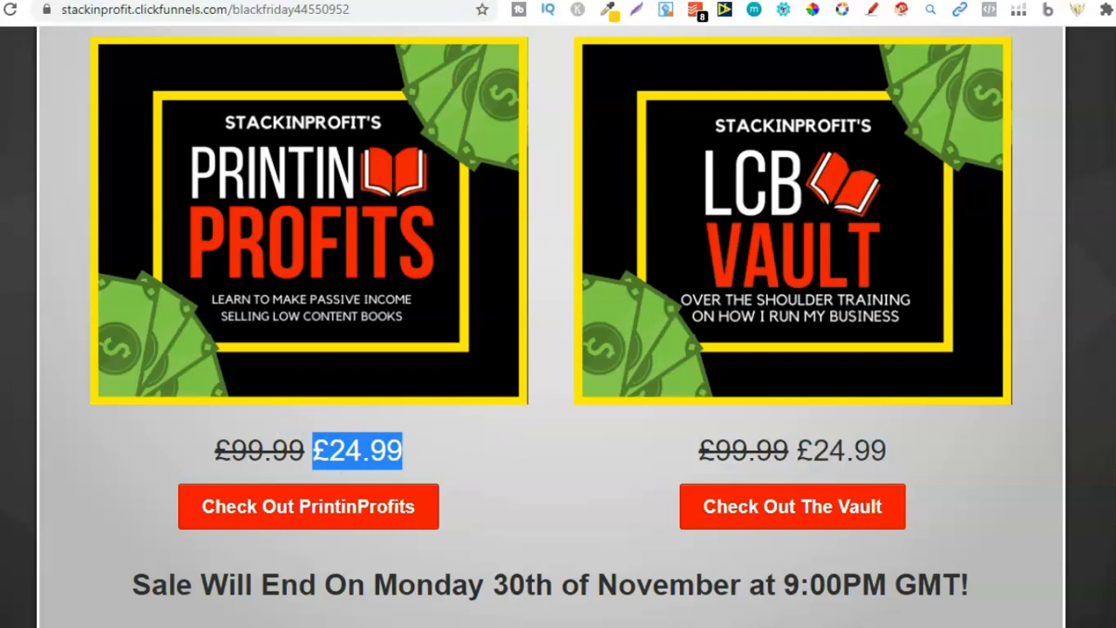
Step: Add a heading to the blank poster and replace its text with 'your text just here'
click(833, 1)
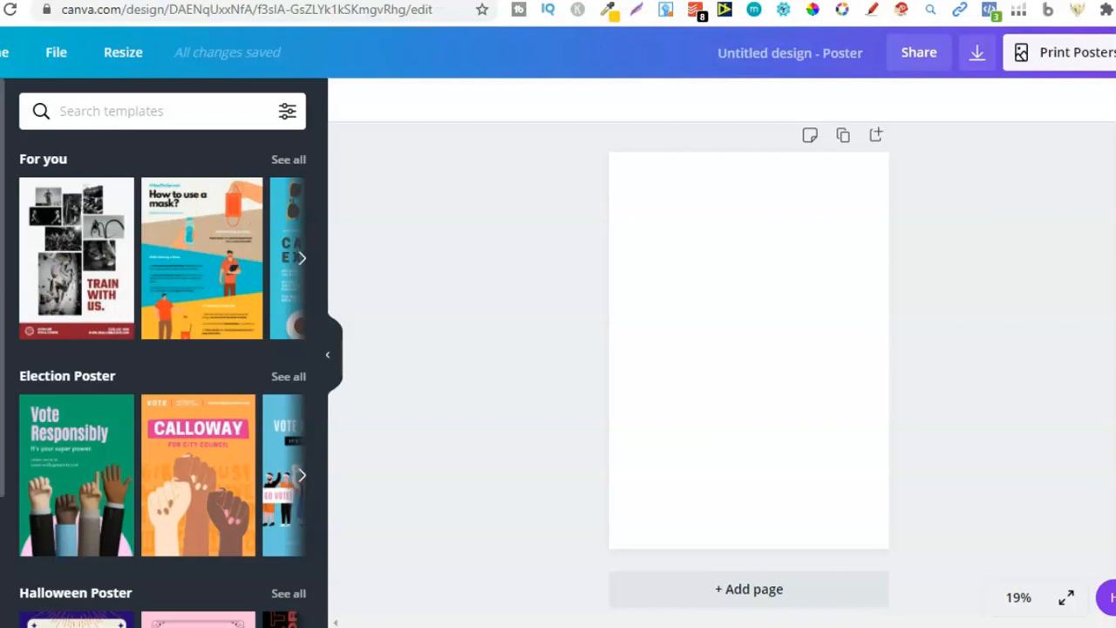
click(1, 325)
click(154, 204)
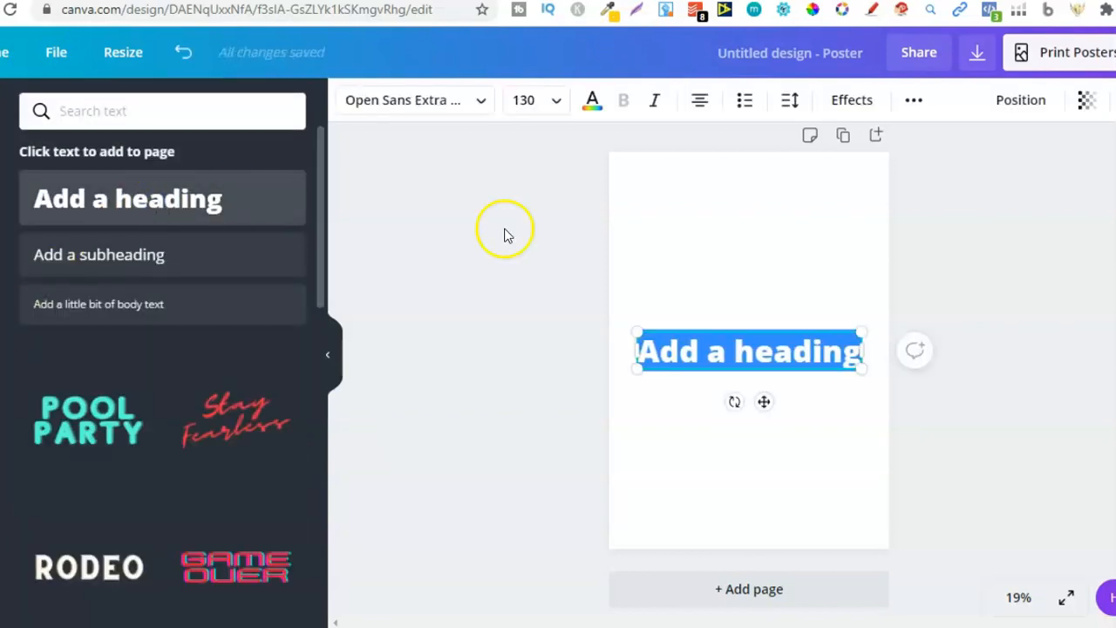
text(your)
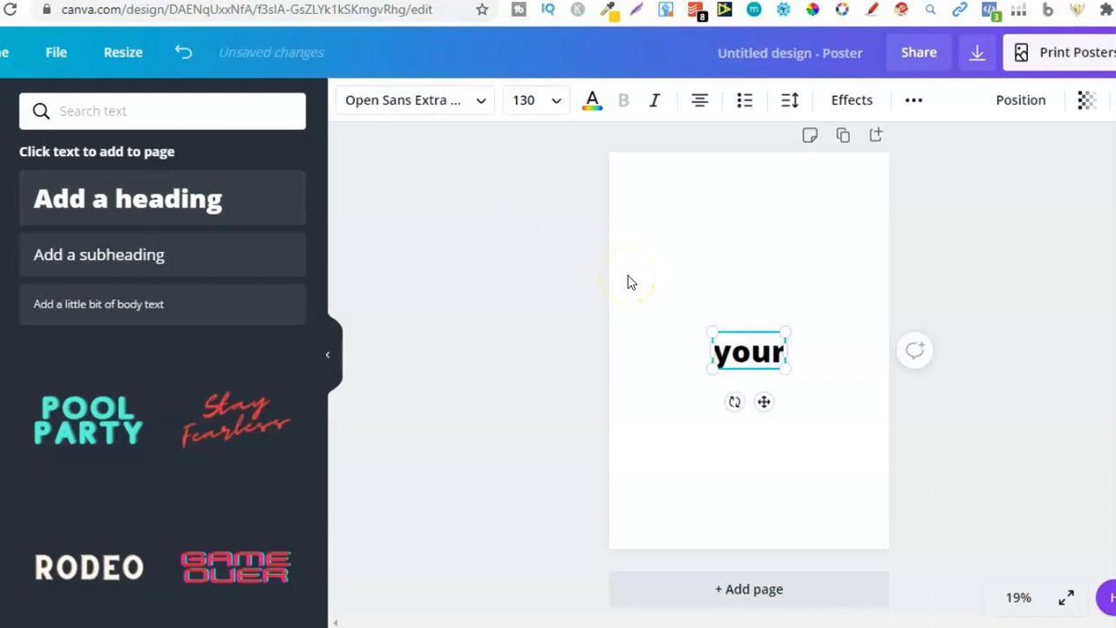
text( text just here)
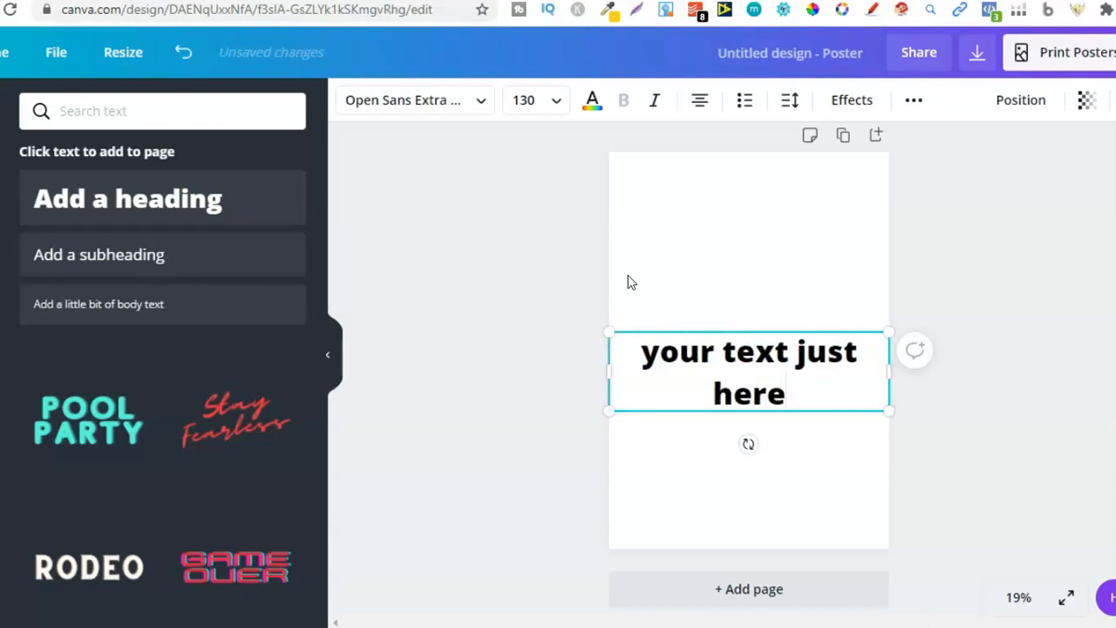
Step: Widen the heading box to fit one line and move the heading near the top of the page
mouse_move(891, 369)
mouse_down()
mouse_move(947, 358)
mouse_move(943, 368)
mouse_move(880, 354)
mouse_up()
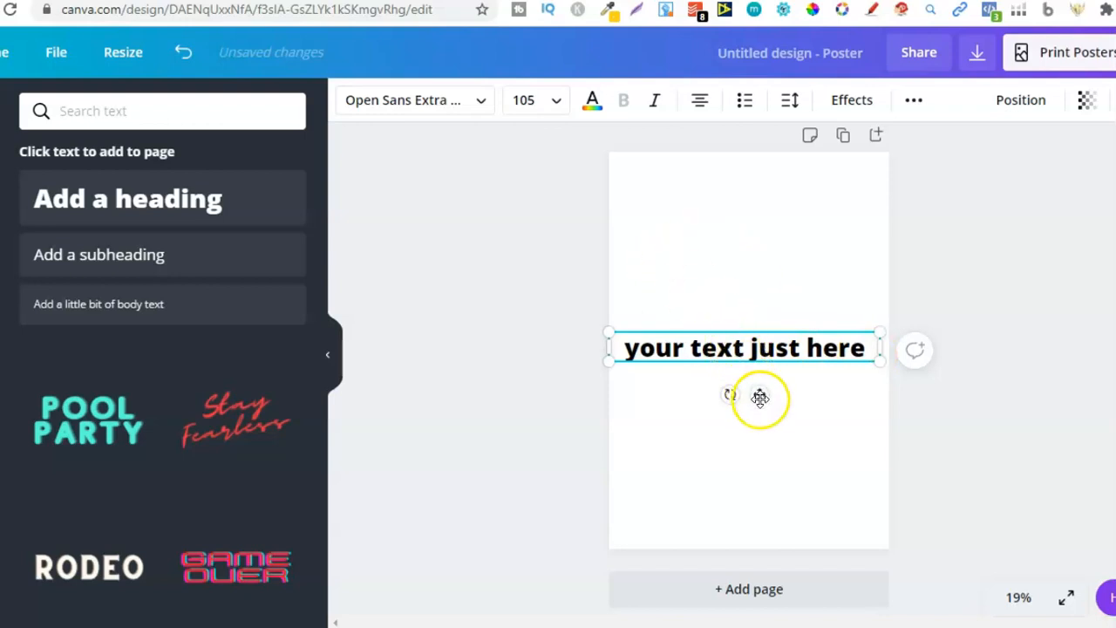
drag(760, 394, 760, 270)
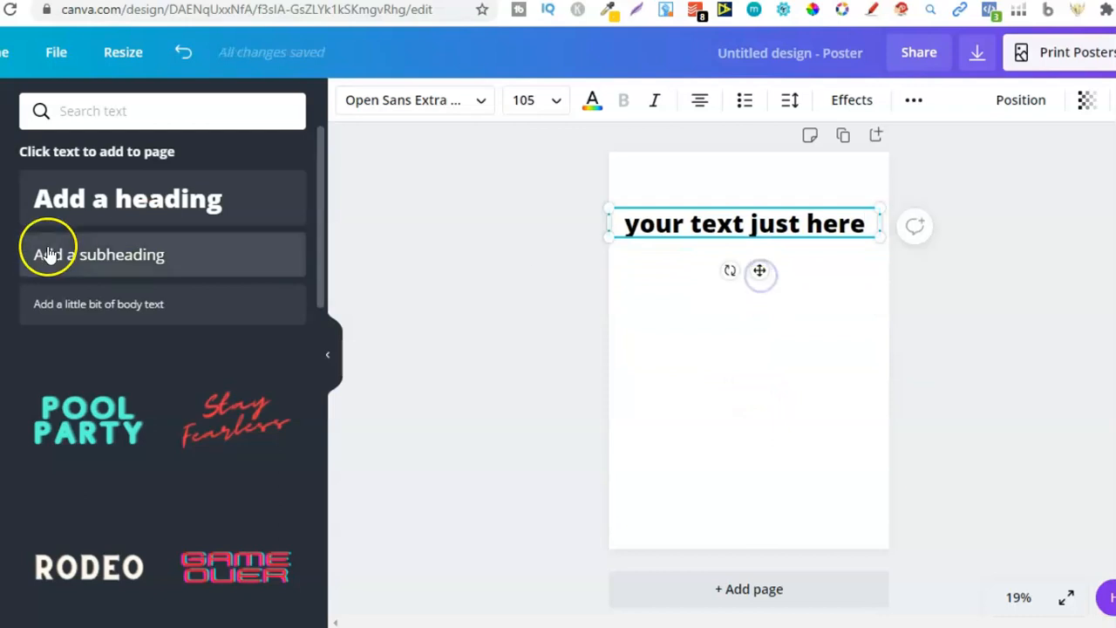
Step: Add a circle shape below the heading and colour it grey
click(1, 237)
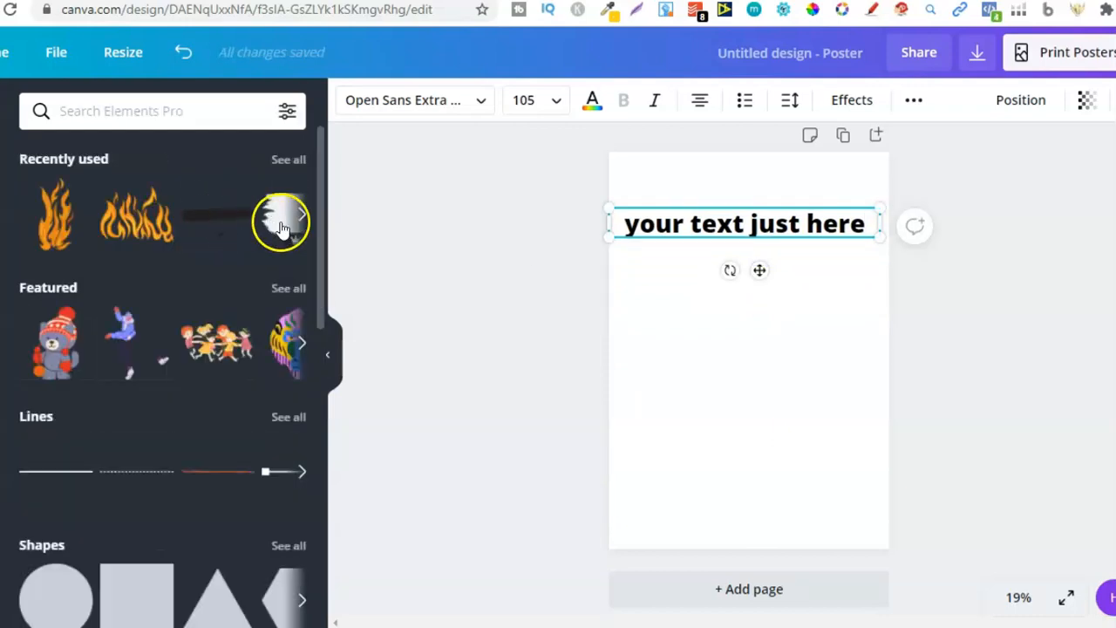
click(45, 598)
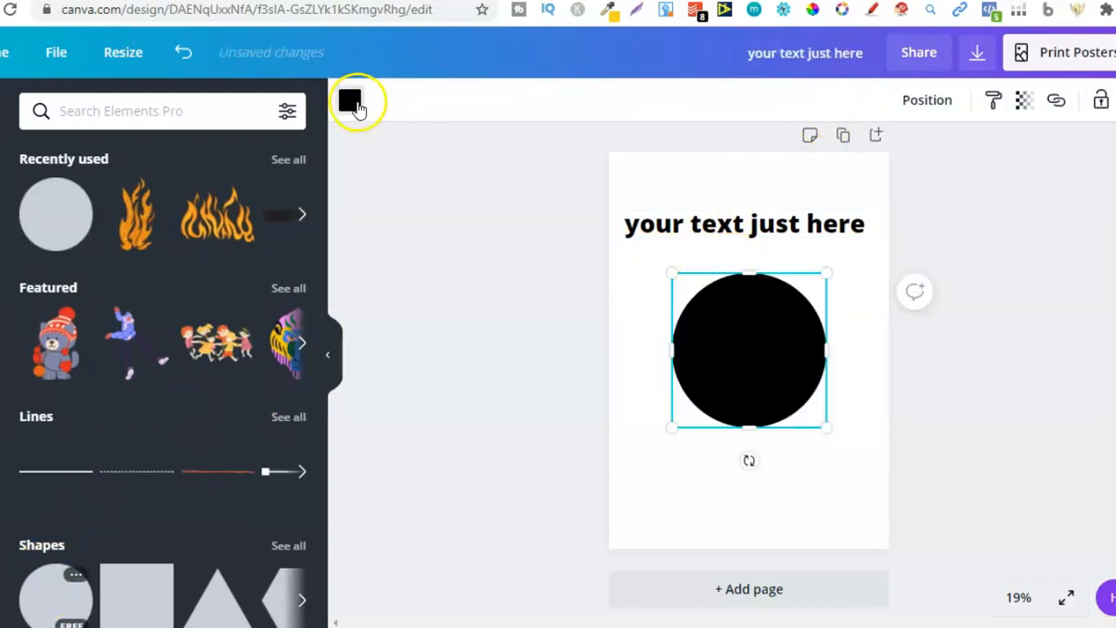
click(352, 102)
click(131, 377)
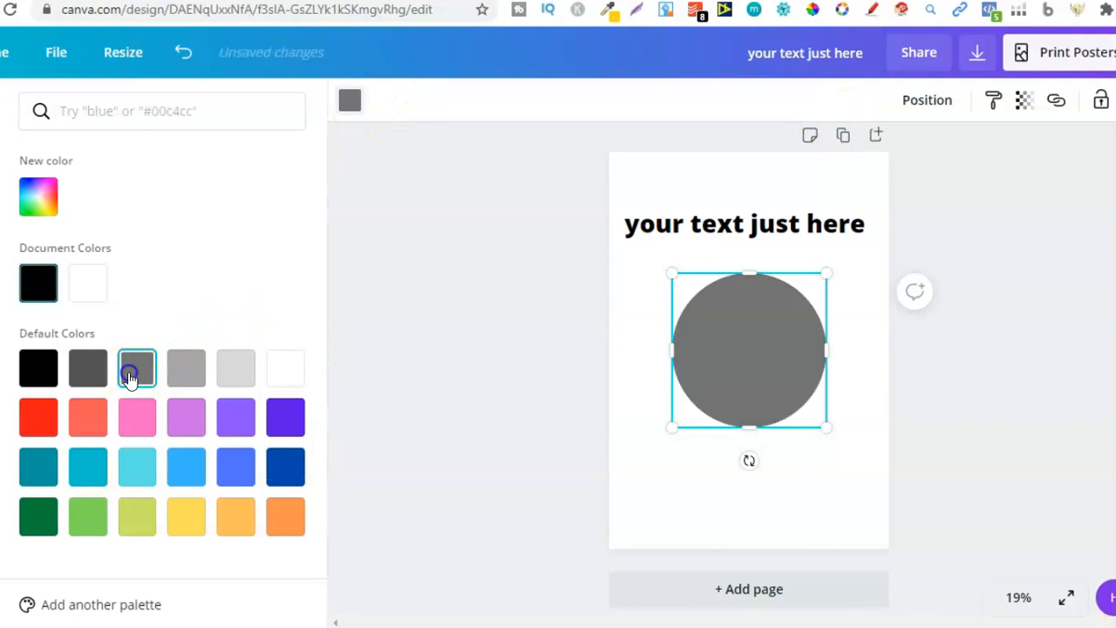
click(1115, 103)
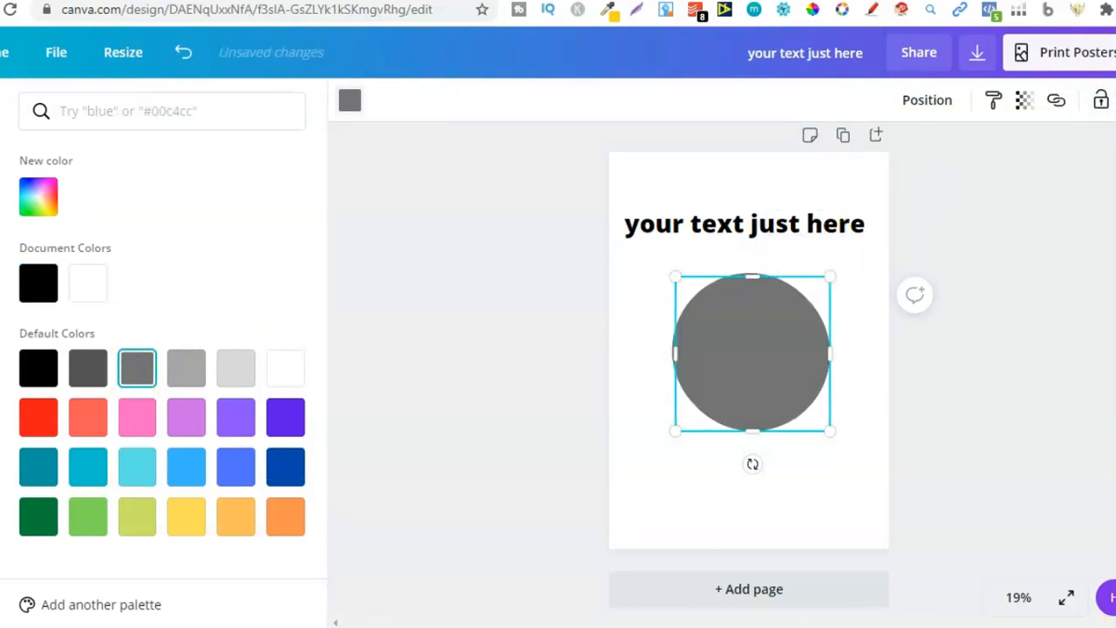
Step: Try to place a 'j' text box on the circle's edge and rotate it along the curve
click(806, 267)
click(825, 220)
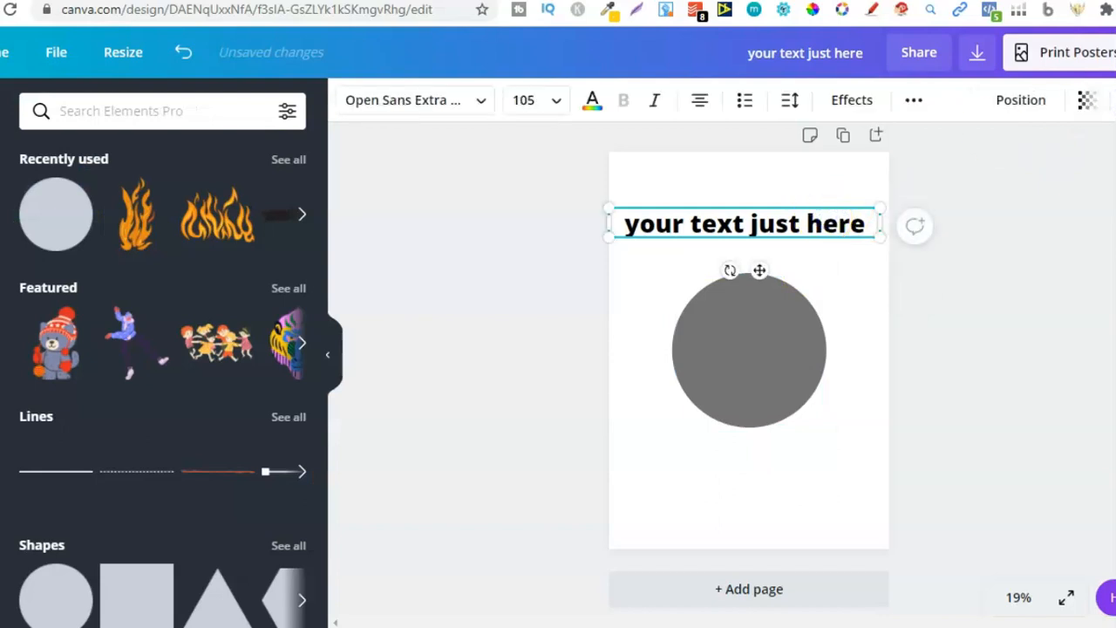
click(1115, 103)
triple_click(775, 221)
text(j)
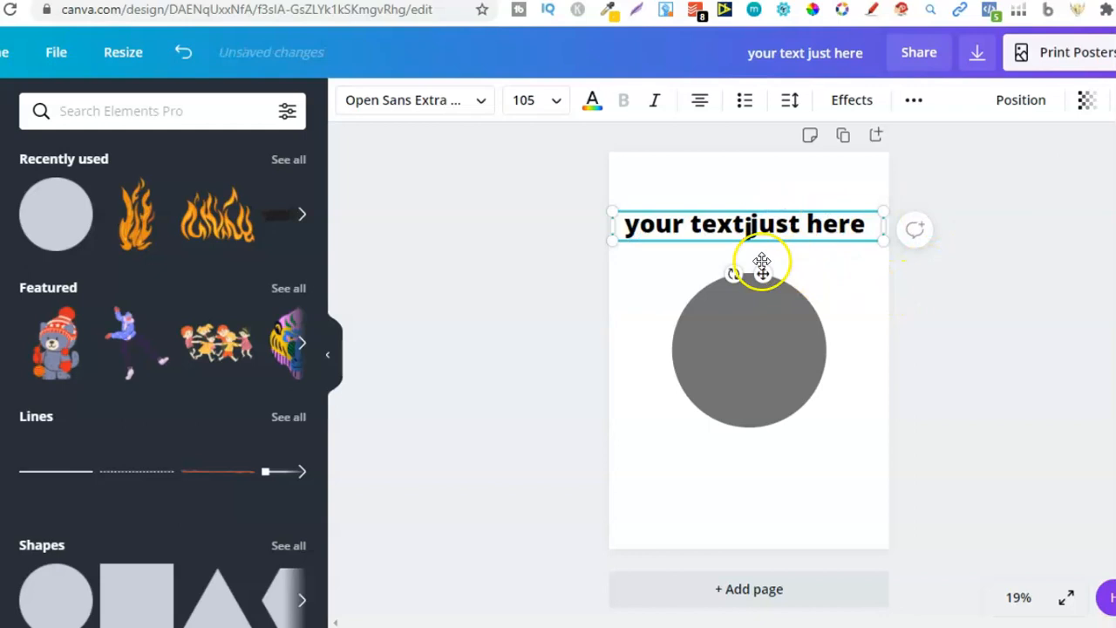
drag(762, 274, 732, 317)
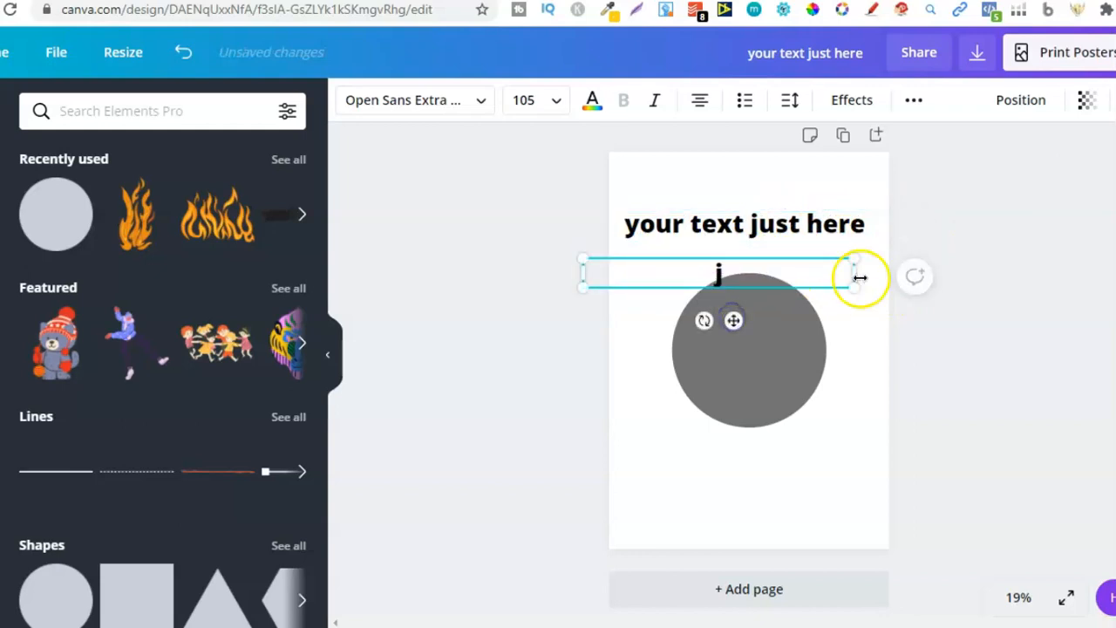
drag(854, 273, 681, 271)
drag(648, 315, 702, 324)
click(710, 394)
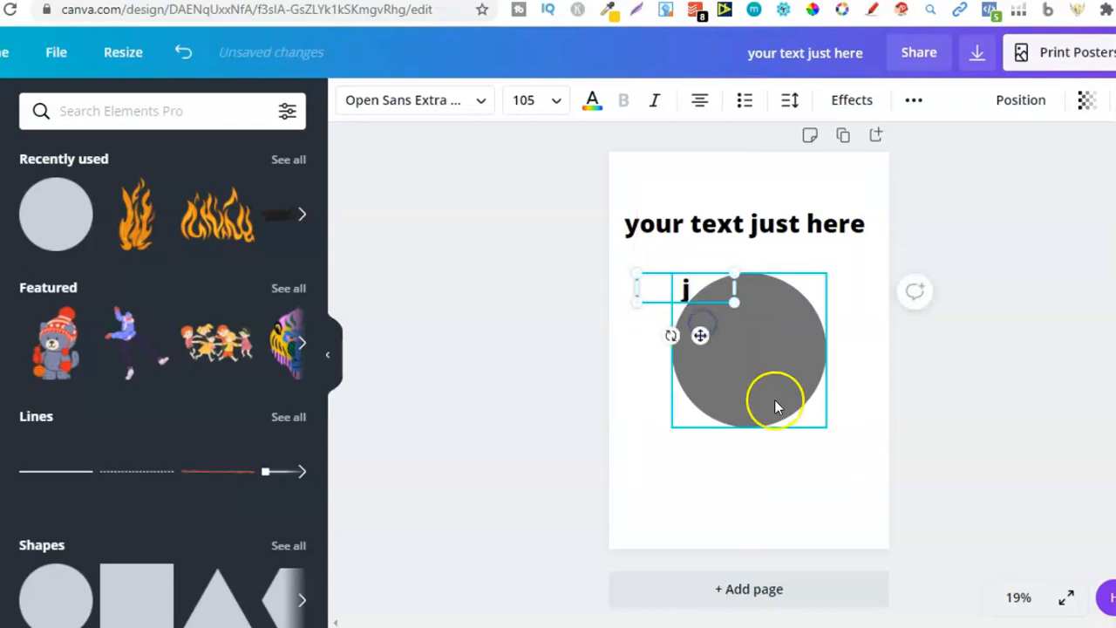
click(669, 334)
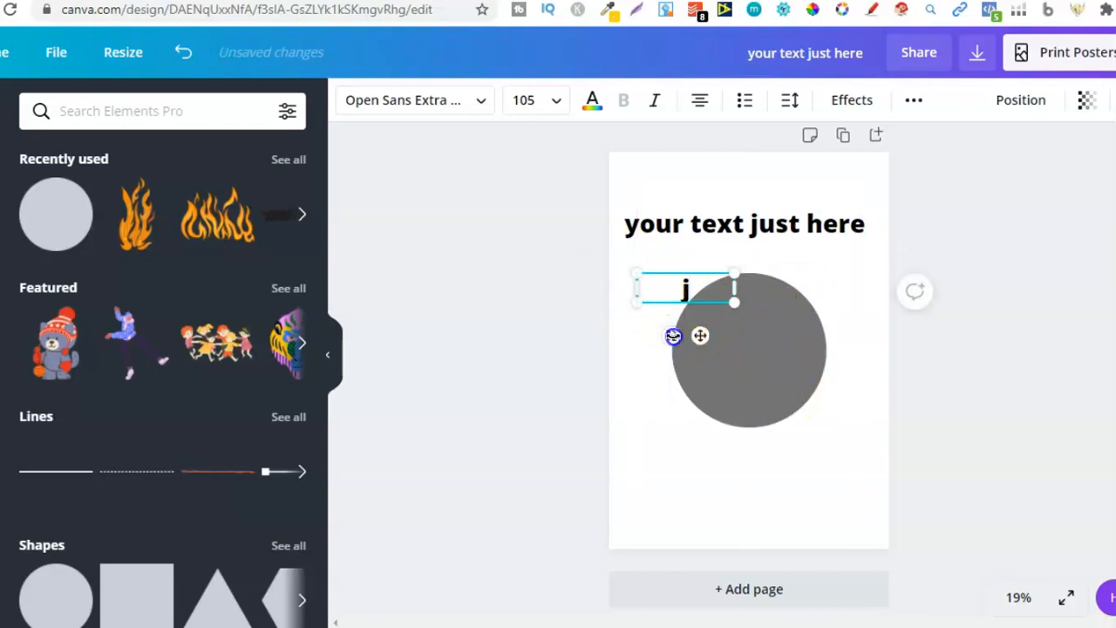
drag(687, 336, 707, 334)
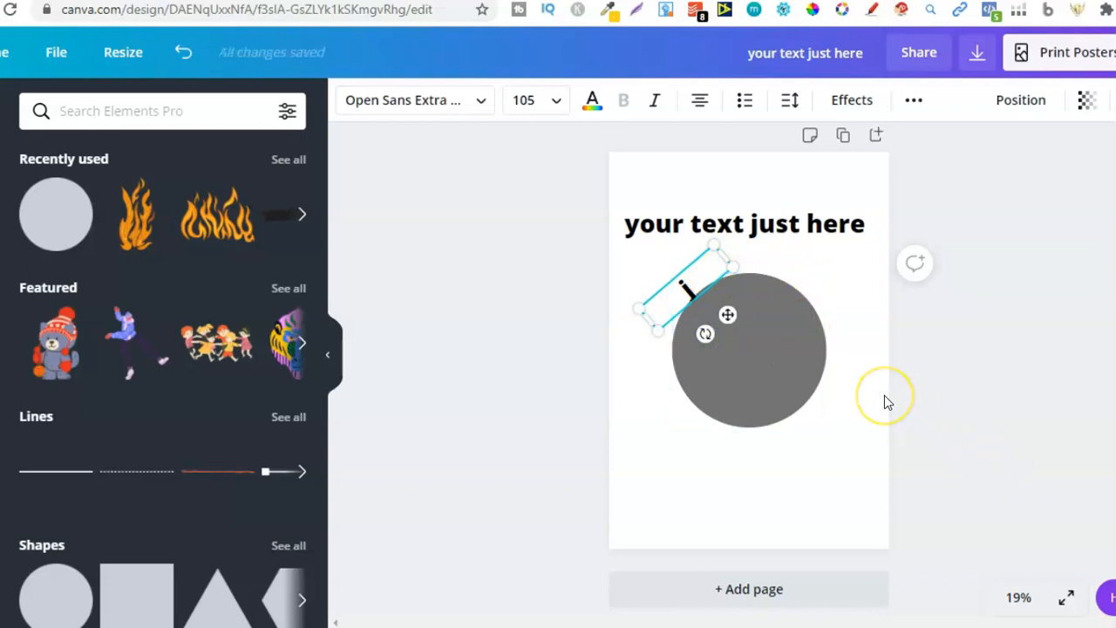
Step: Select the circle and the letter box together and delete them
drag(884, 397, 620, 278)
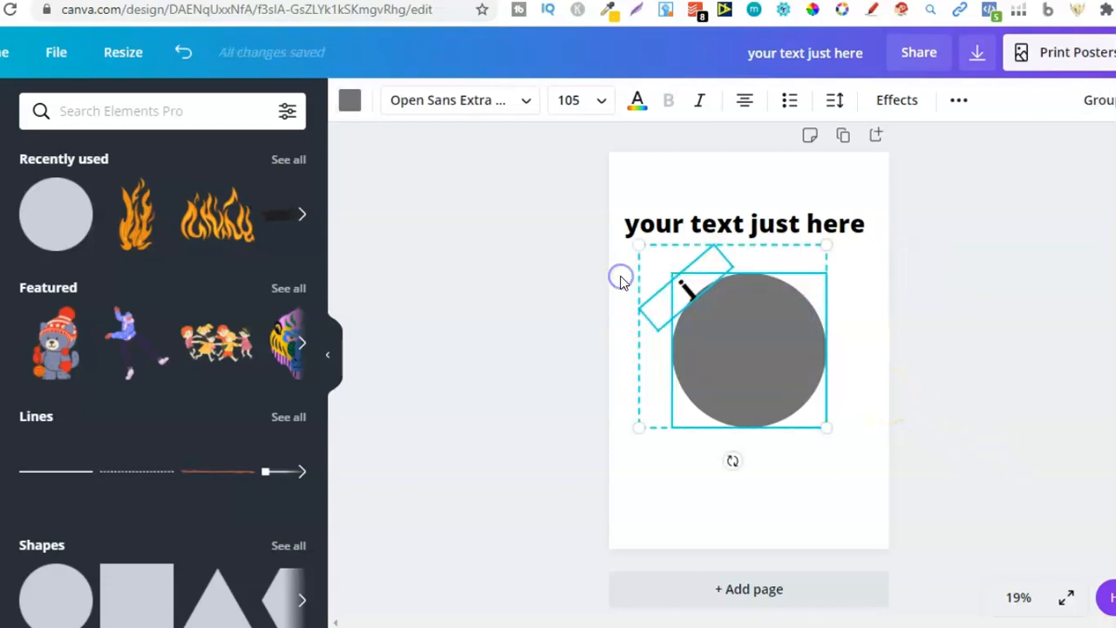
key(Delete)
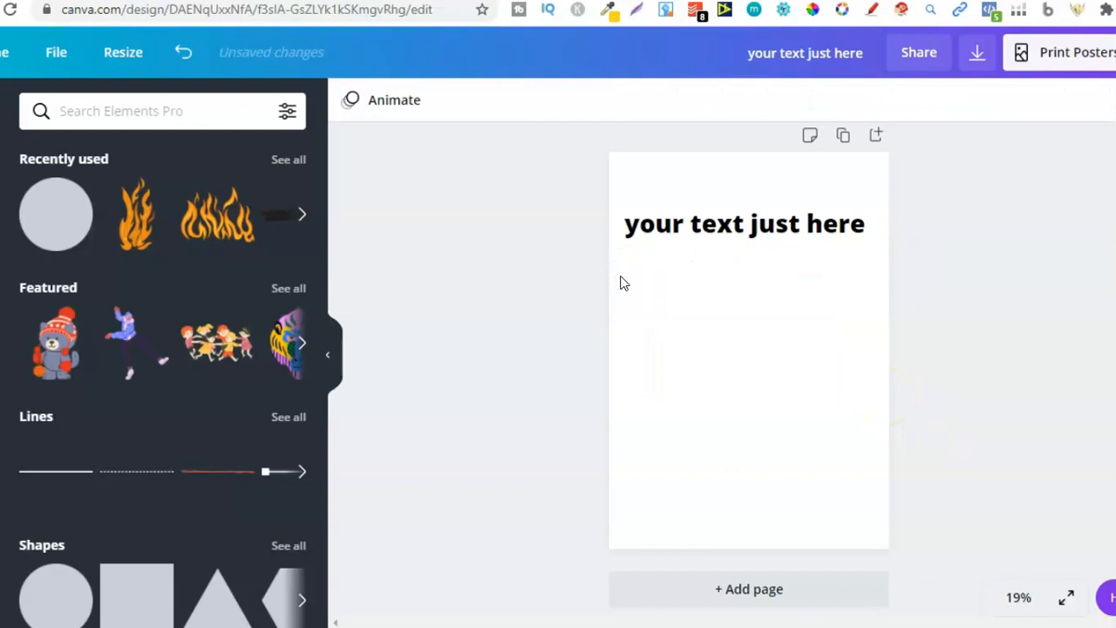
Step: Apply the Curve text effect to the heading
click(741, 220)
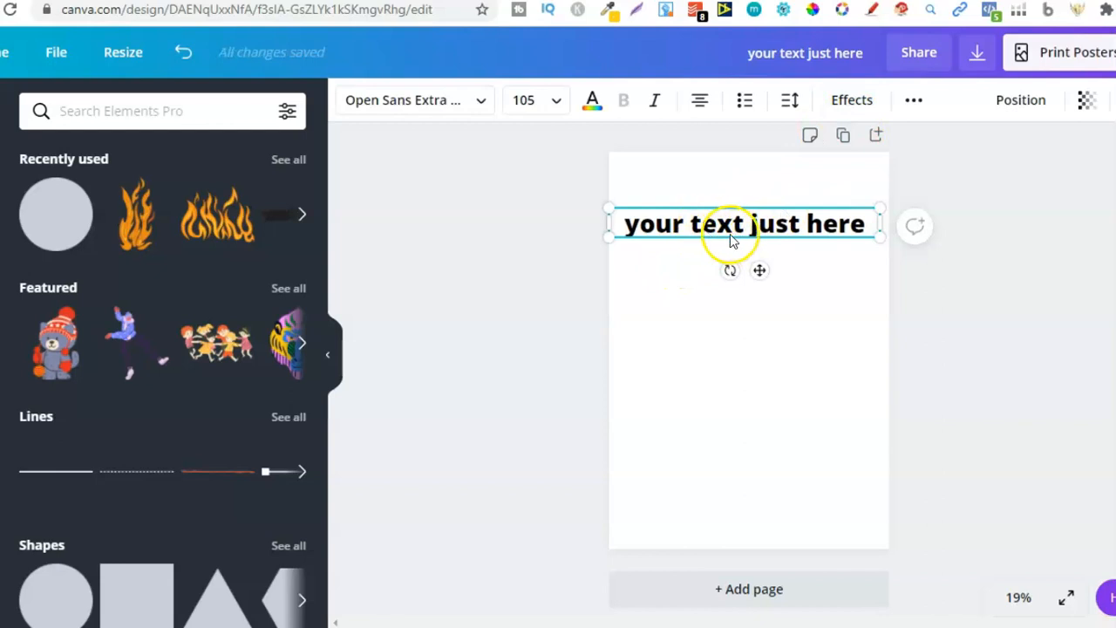
click(849, 105)
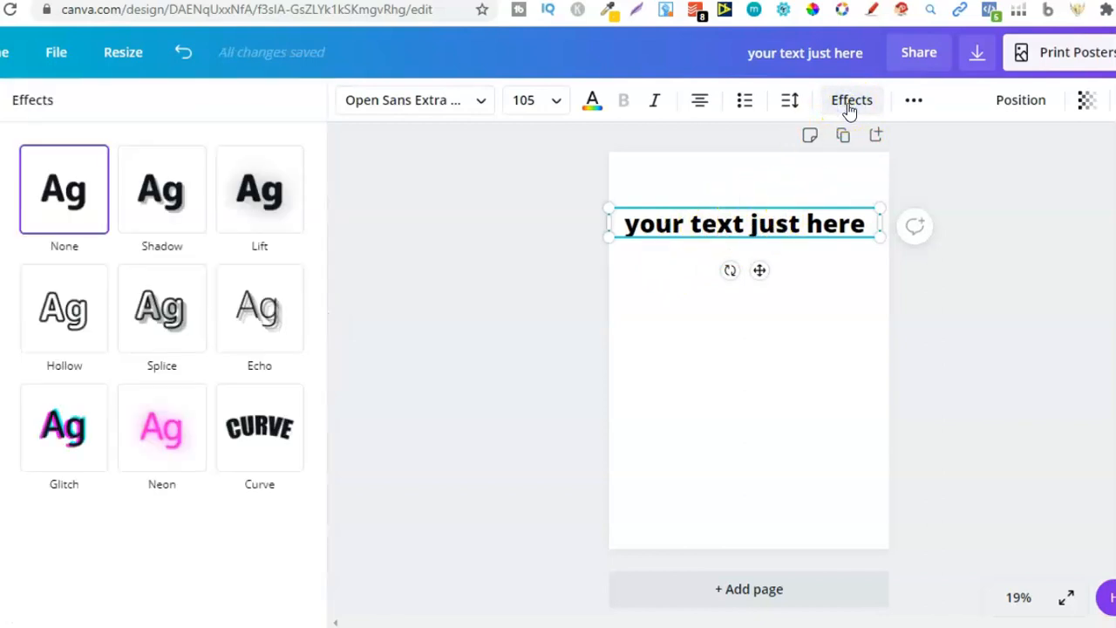
click(273, 436)
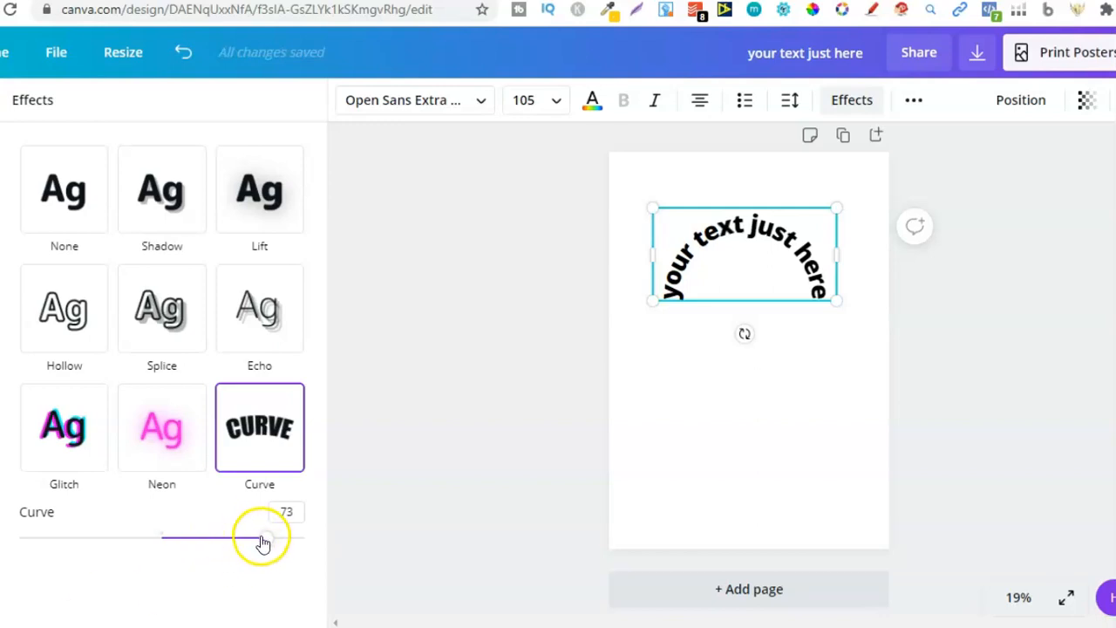
Step: Set the curve amount to 28 and move the heading closer to the page's top edge
drag(267, 543, 202, 543)
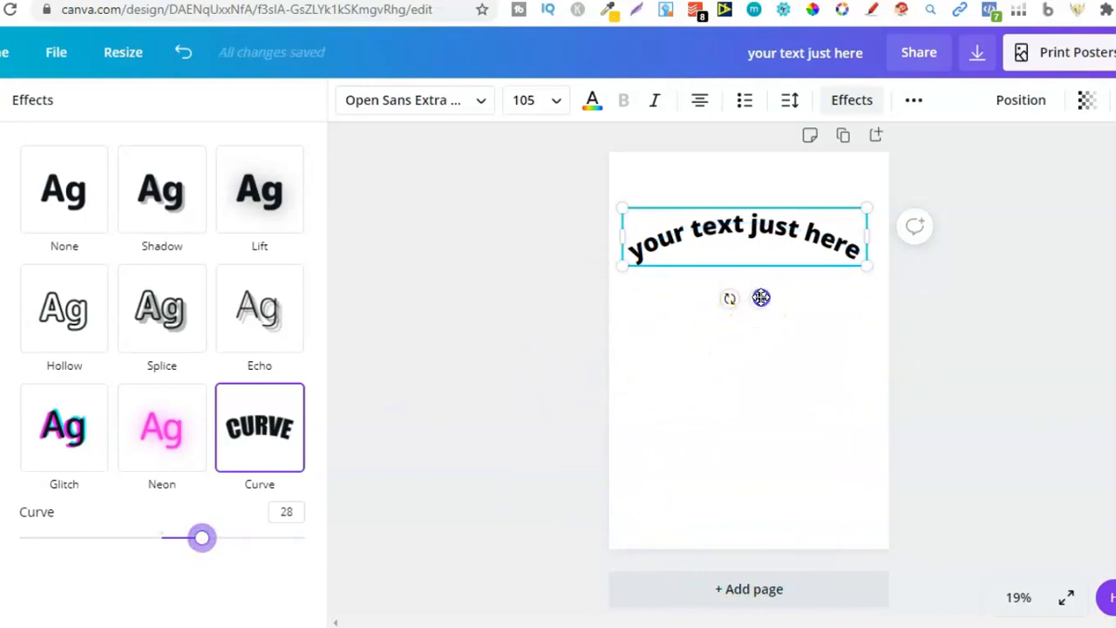
drag(764, 325, 764, 276)
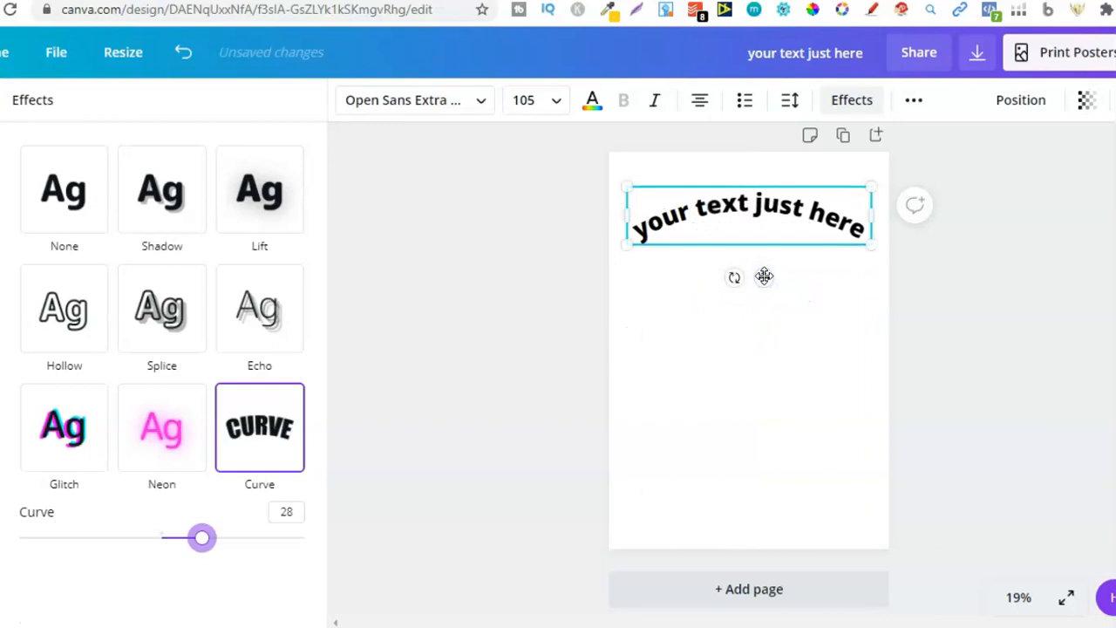
Step: Select the Shadow effect and then reapply the Curve effect to the heading
click(159, 189)
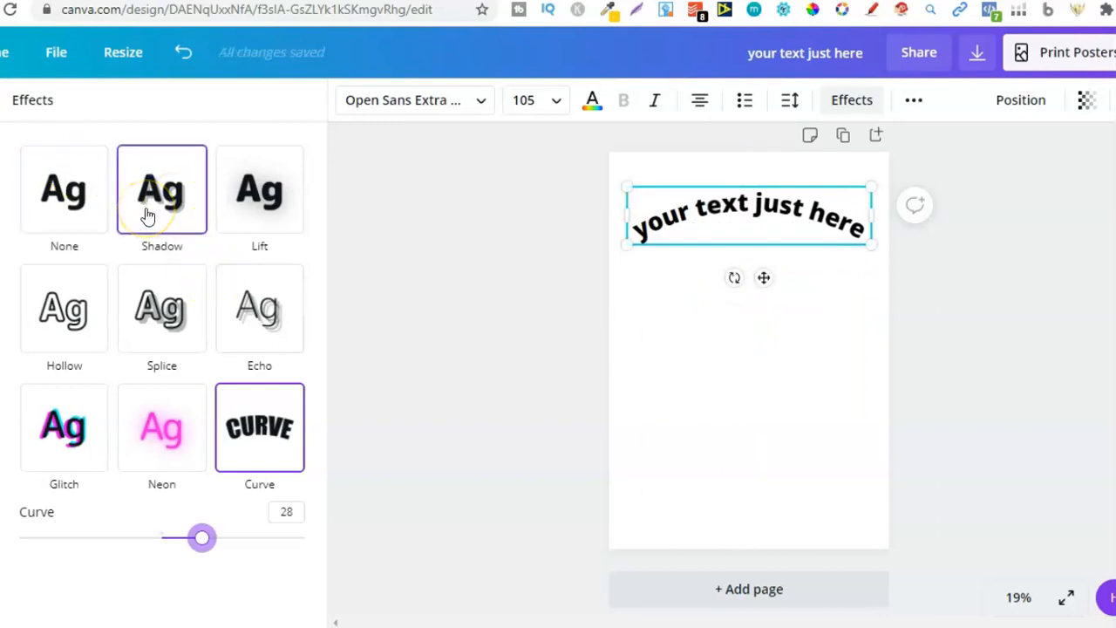
click(252, 446)
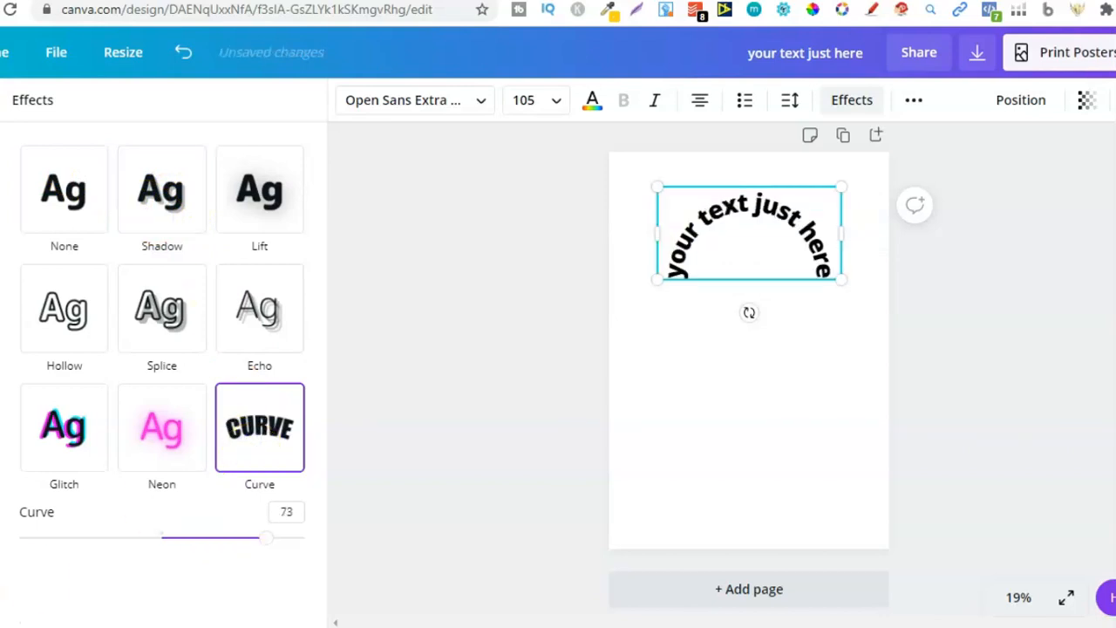
Step: Try the None, Shadow, Lift and Hollow effects on the heading
click(43, 212)
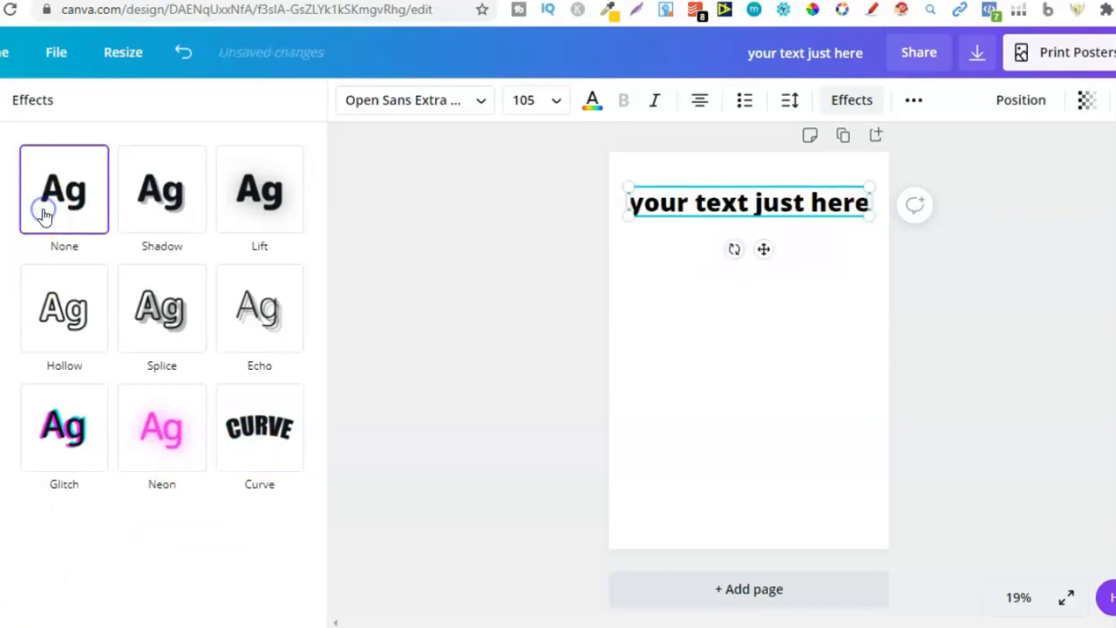
click(181, 200)
click(246, 188)
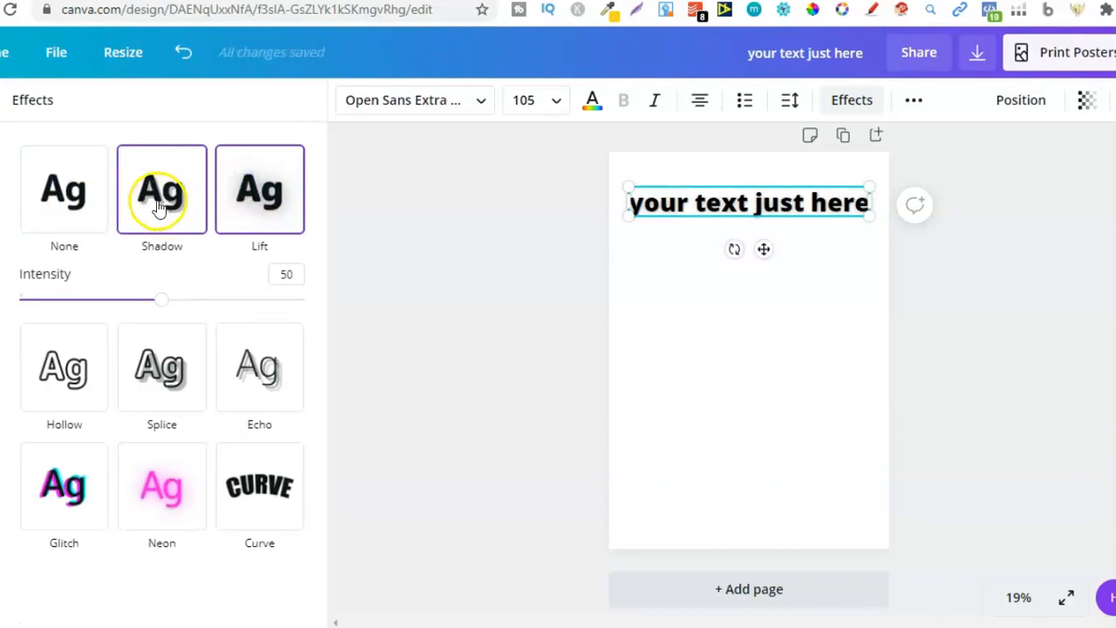
click(86, 367)
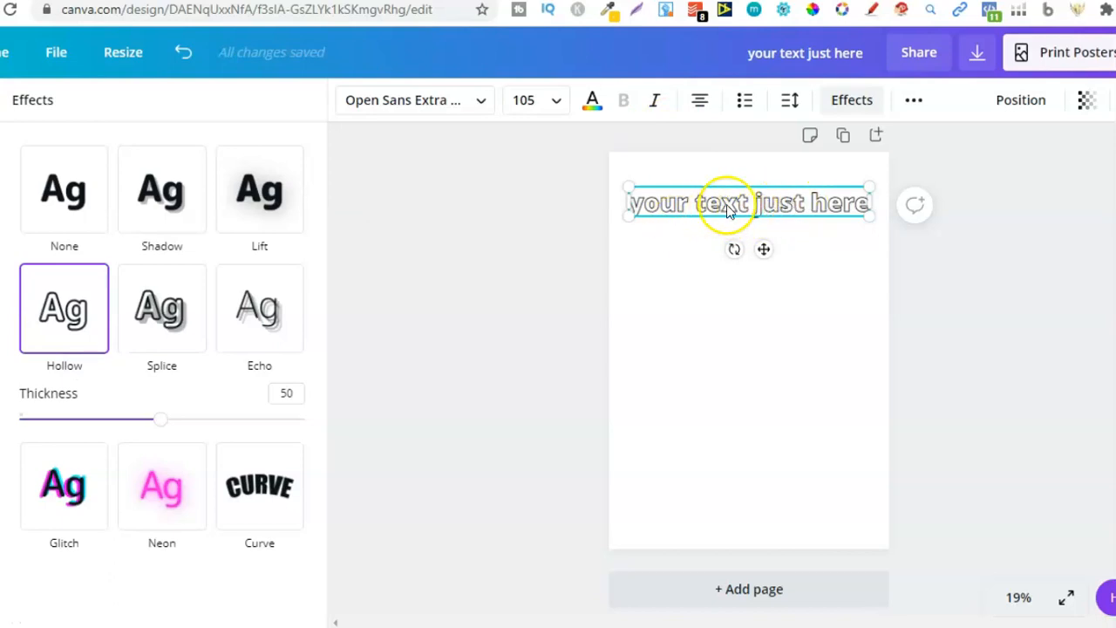
Step: Change the heading font to School Times
click(475, 99)
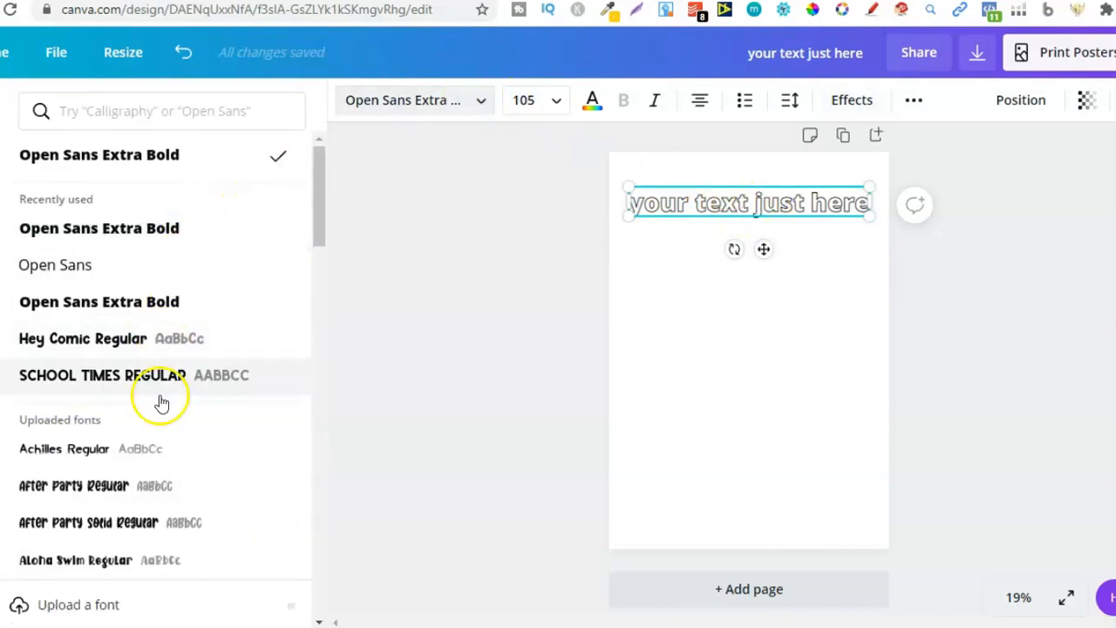
click(167, 373)
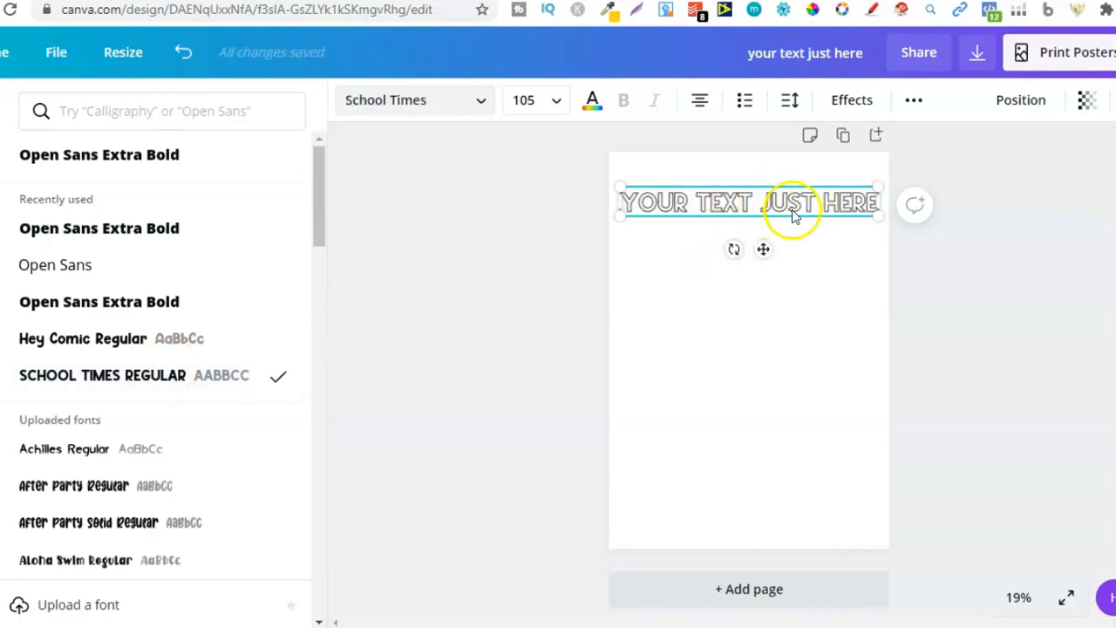
click(395, 250)
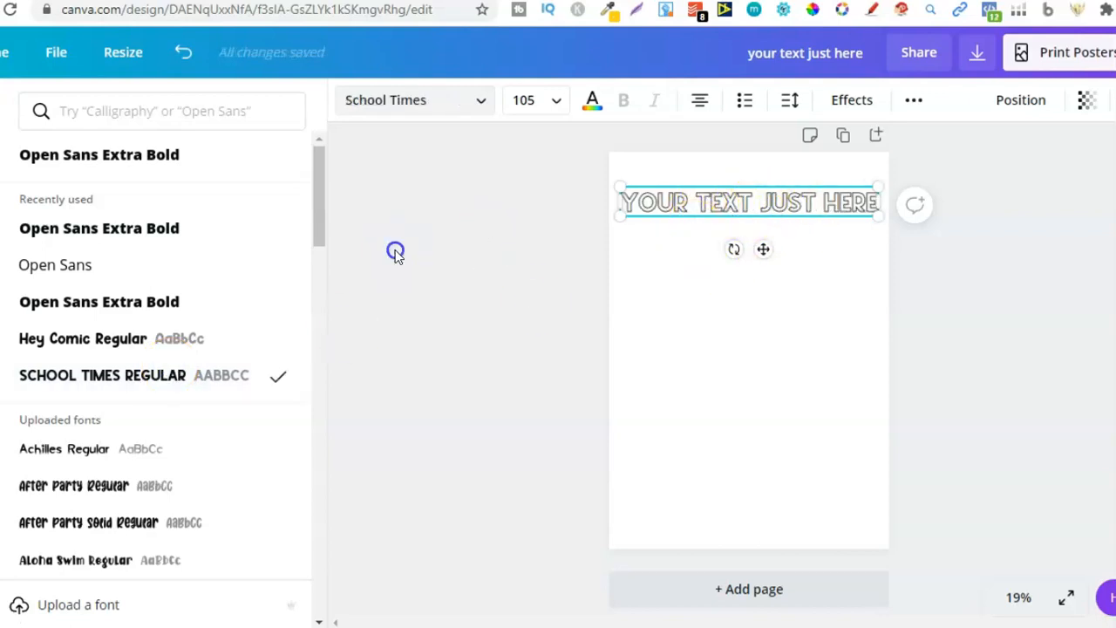
Step: Try the Splice, Echo, Glitch and Neon effects on the heading
click(852, 101)
click(159, 316)
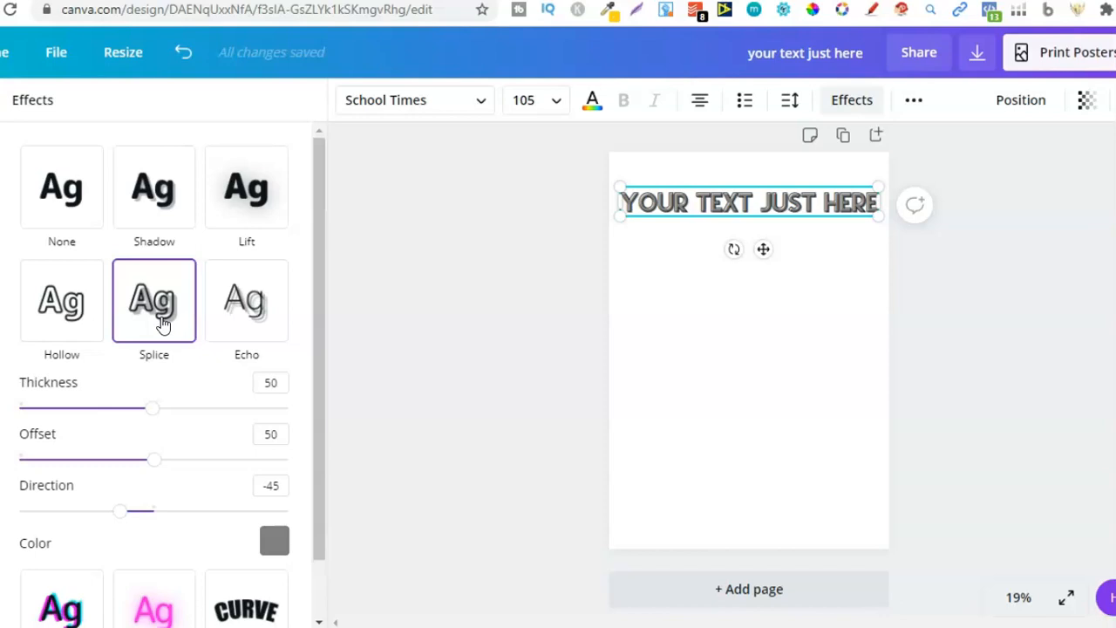
click(245, 311)
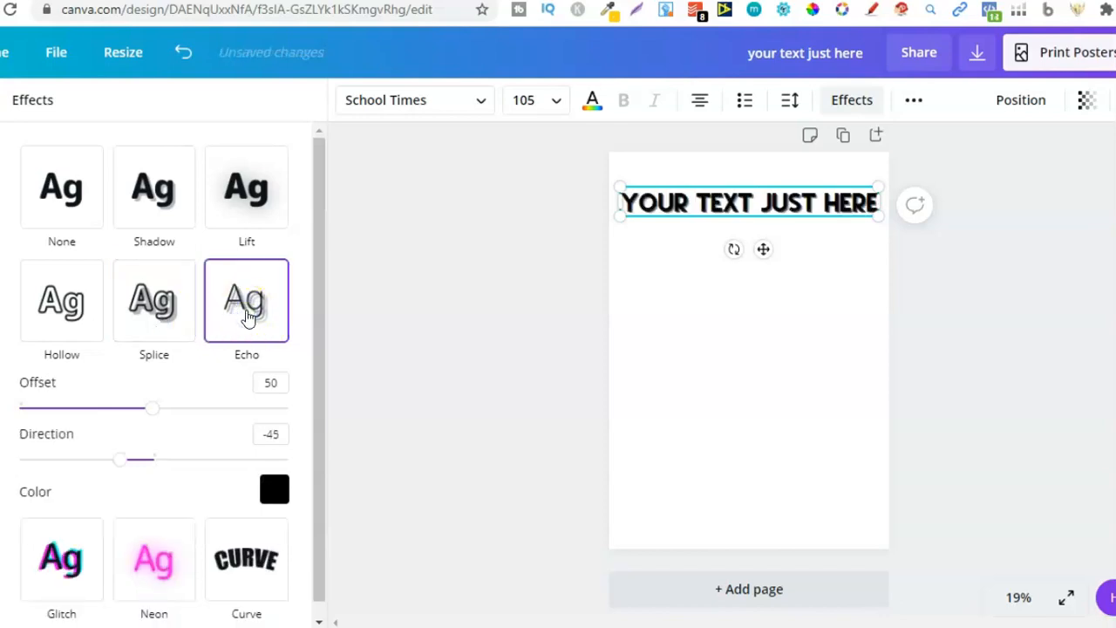
click(58, 589)
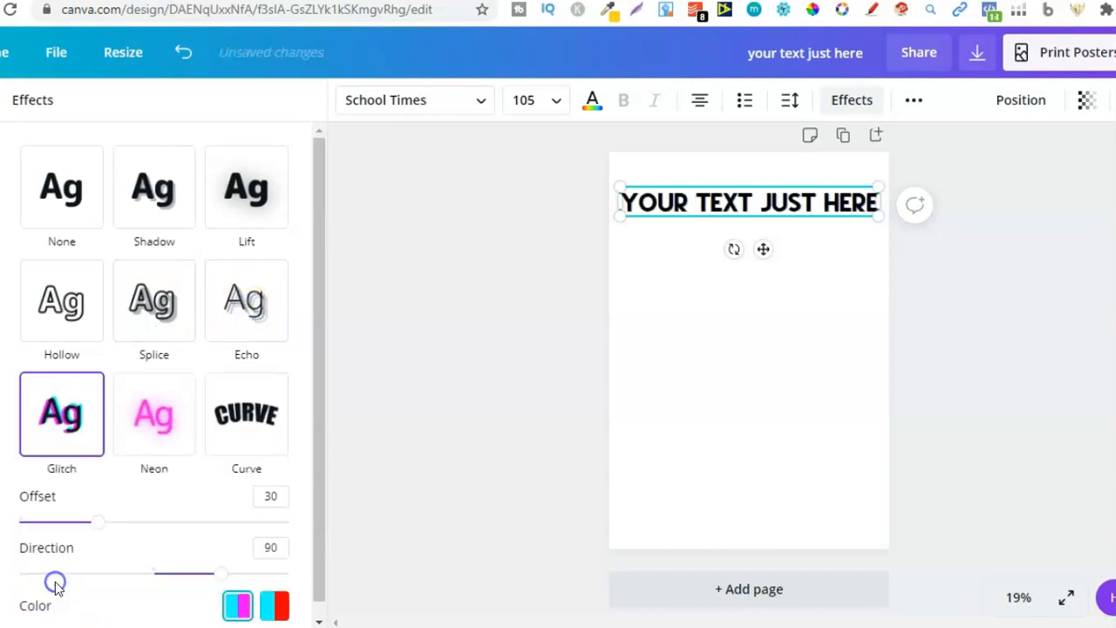
click(153, 428)
Step: Apply the Curve effect to the heading, then switch it to the Shadow effect
click(249, 426)
click(112, 341)
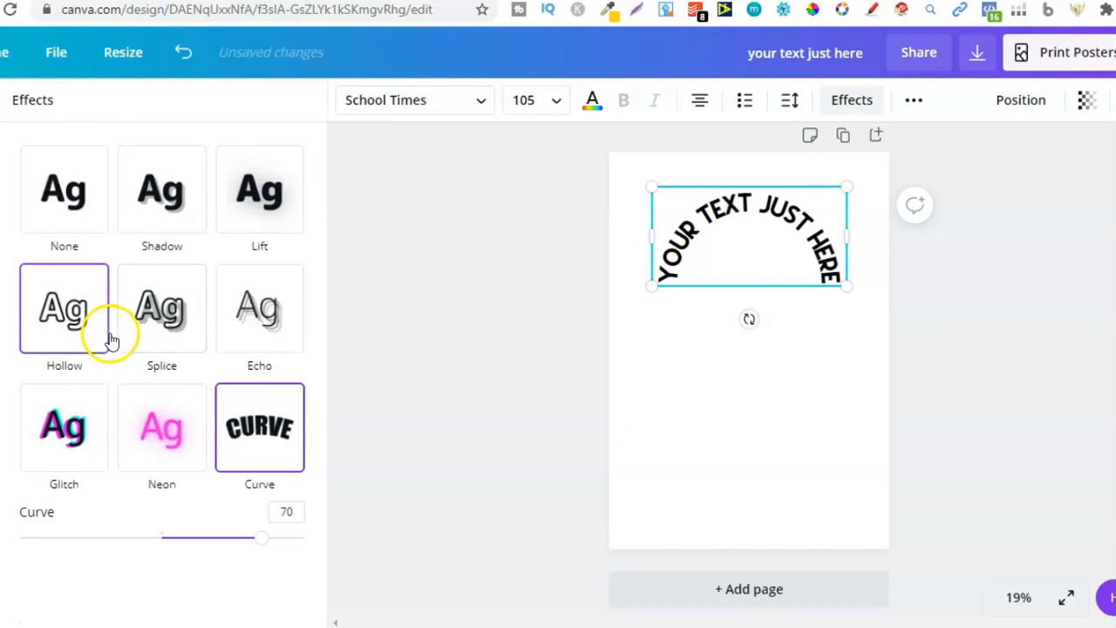
click(148, 322)
click(157, 190)
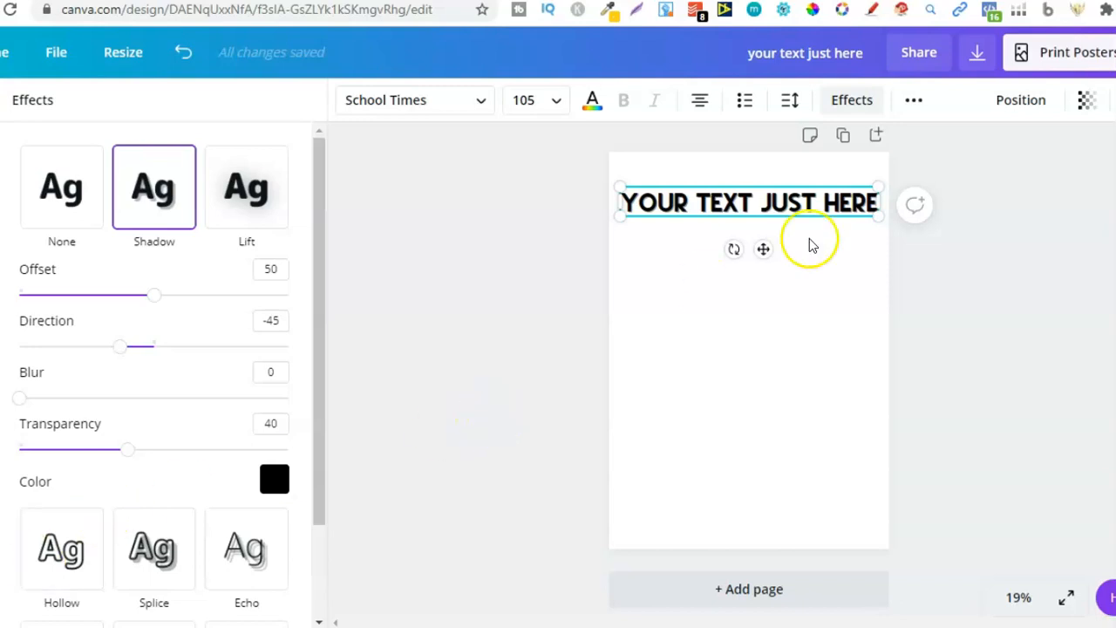
Step: Alternate the heading between the Curve and Splice effects, finishing with Curve
drag(316, 405, 322, 511)
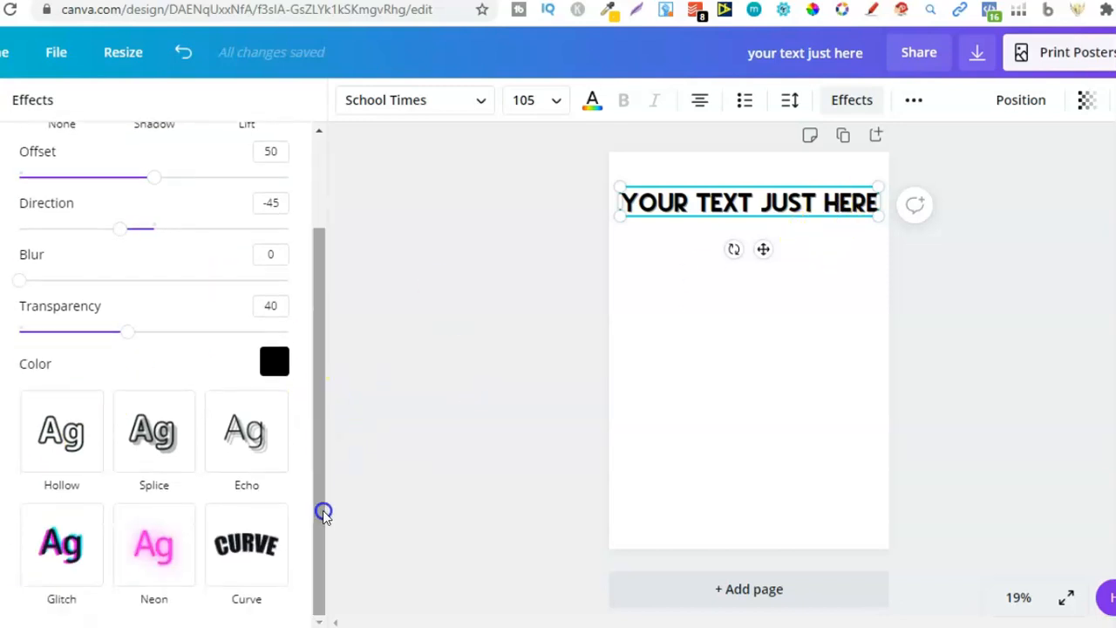
click(247, 544)
click(177, 316)
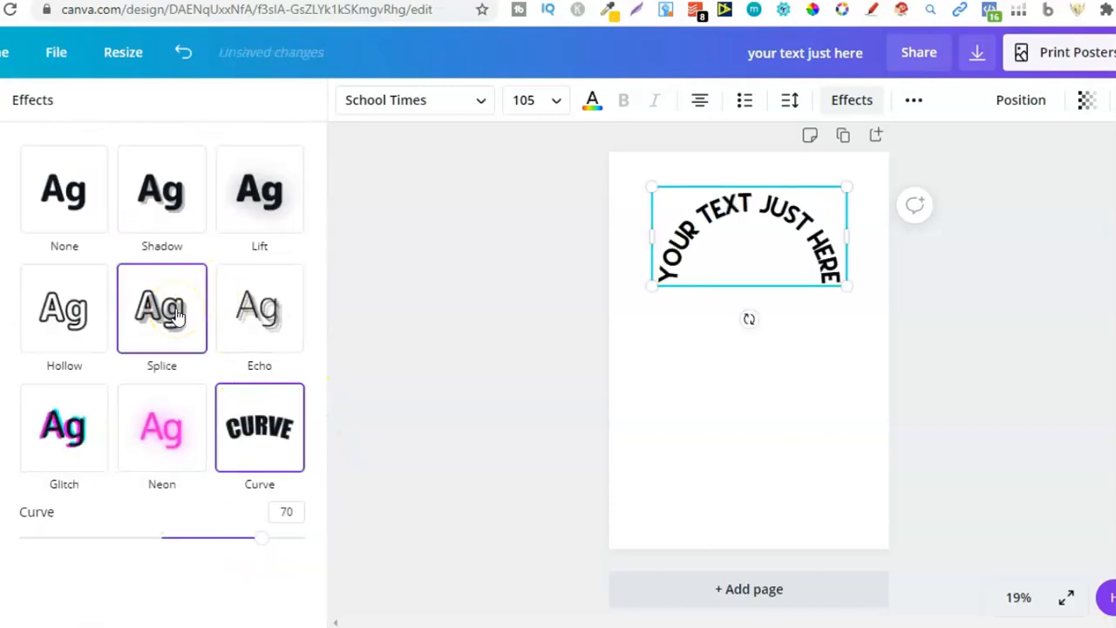
click(188, 321)
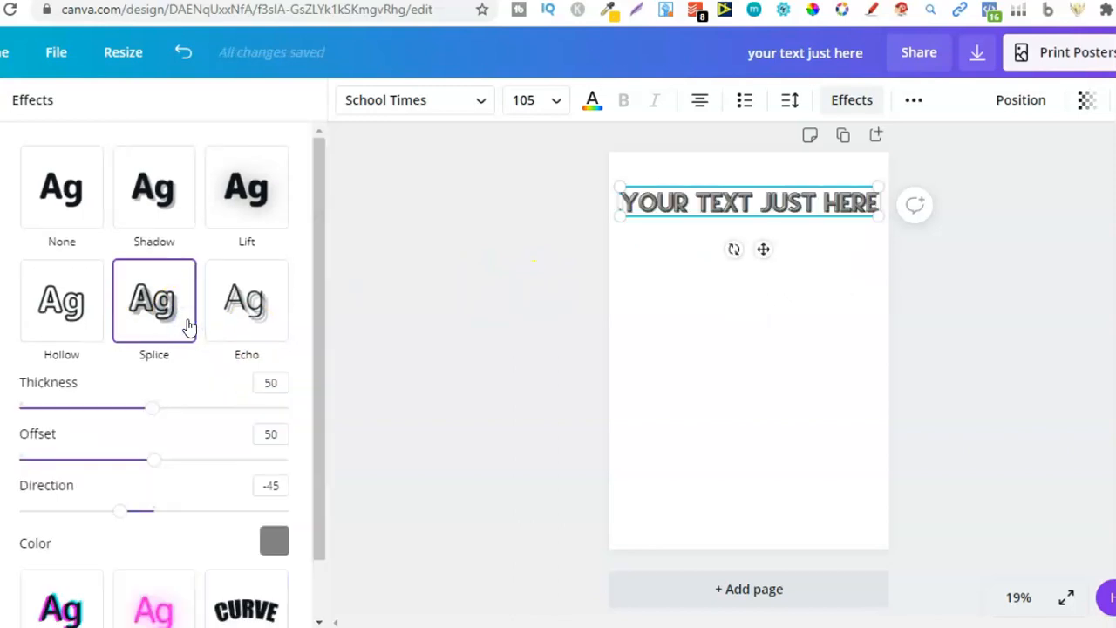
click(249, 616)
click(178, 334)
click(247, 602)
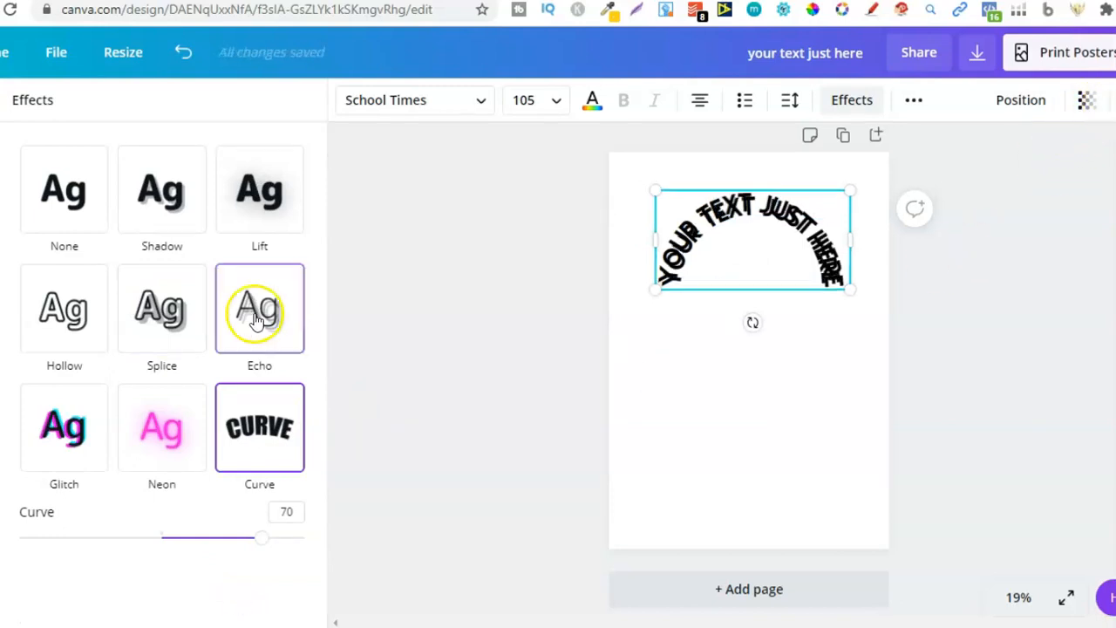
Step: Try building a shadow from a dark grey, slightly offset copy of the curved heading sent backward, then delete it
click(594, 98)
click(87, 368)
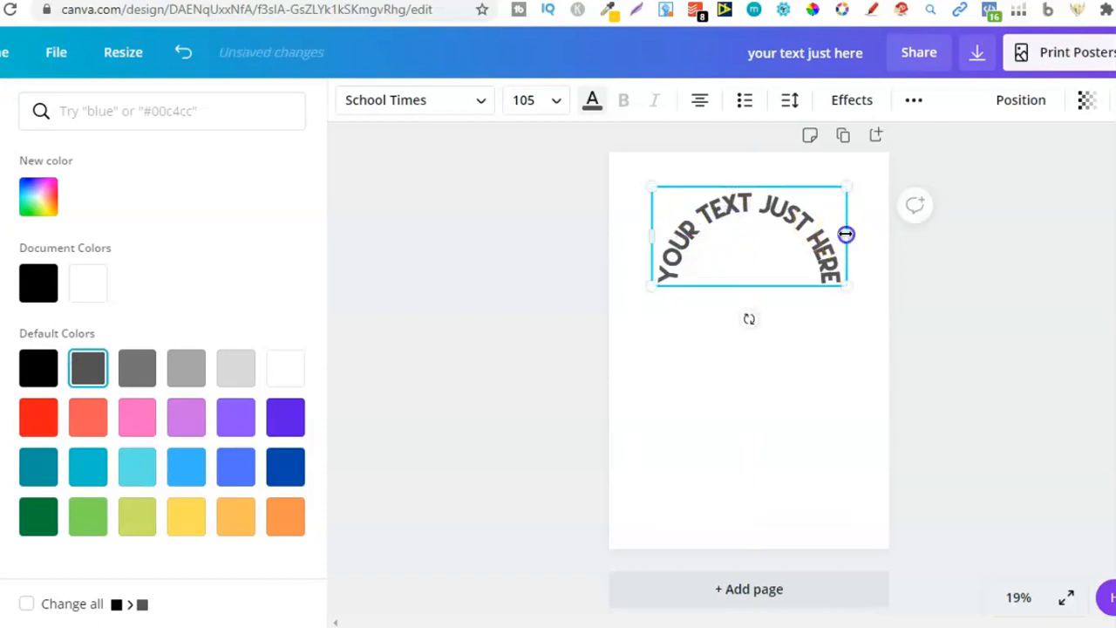
mouse_move(852, 233)
mouse_down()
mouse_move(872, 232)
mouse_move(860, 232)
mouse_up()
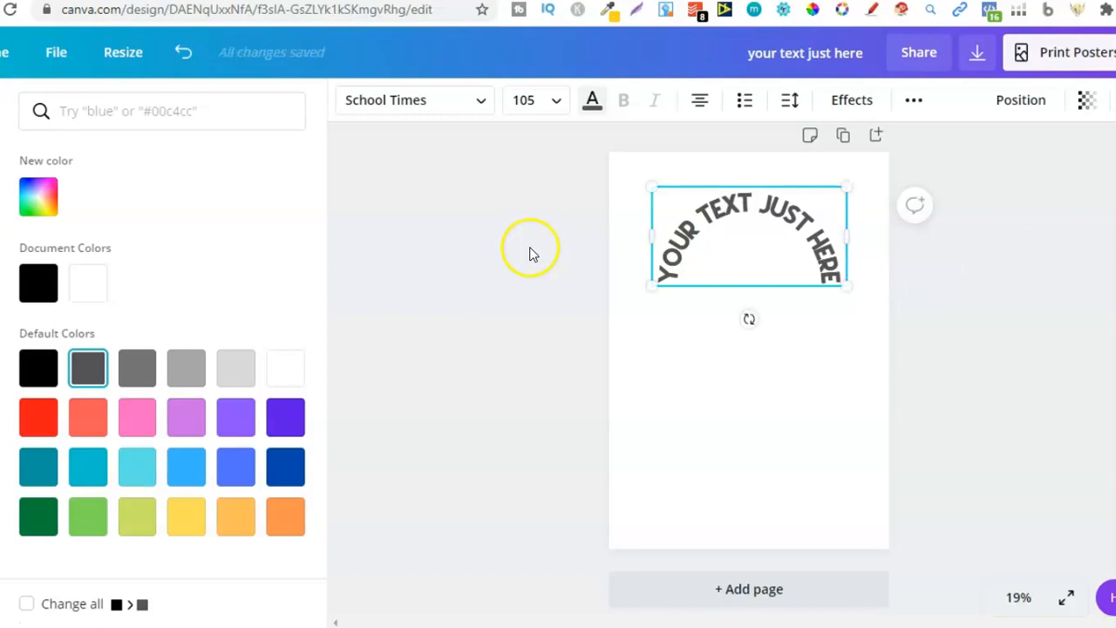
drag(730, 249, 735, 248)
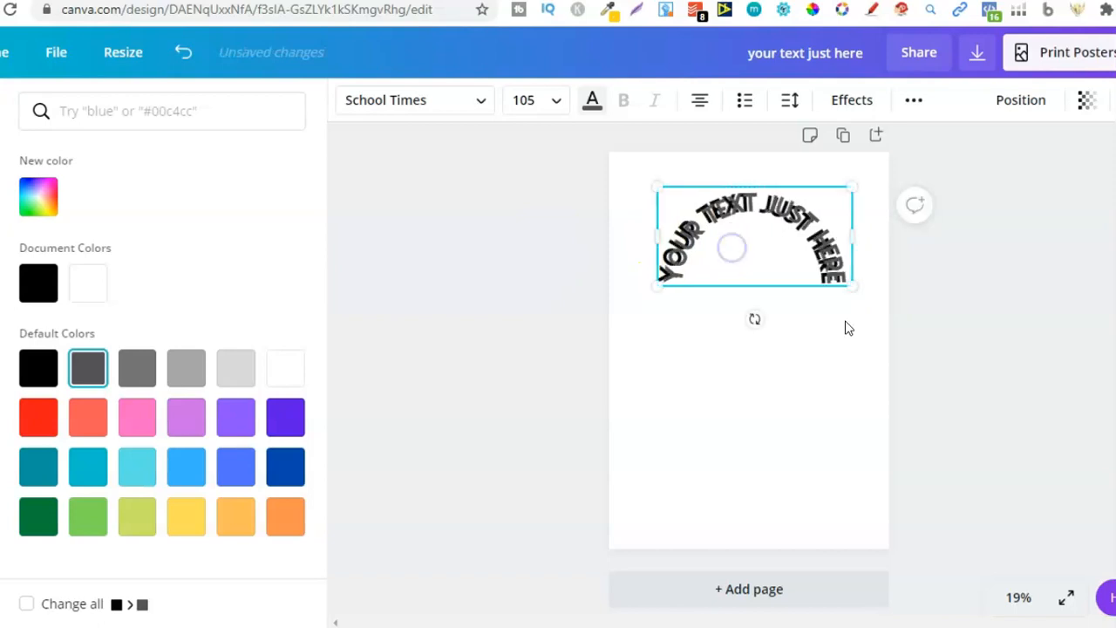
click(1014, 114)
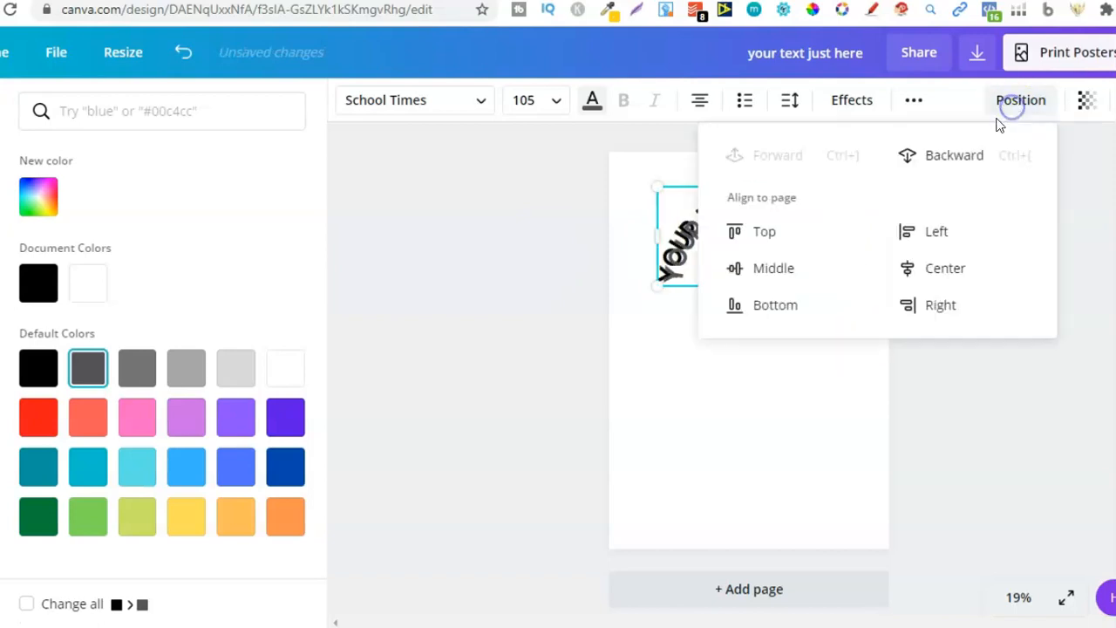
click(955, 155)
click(624, 250)
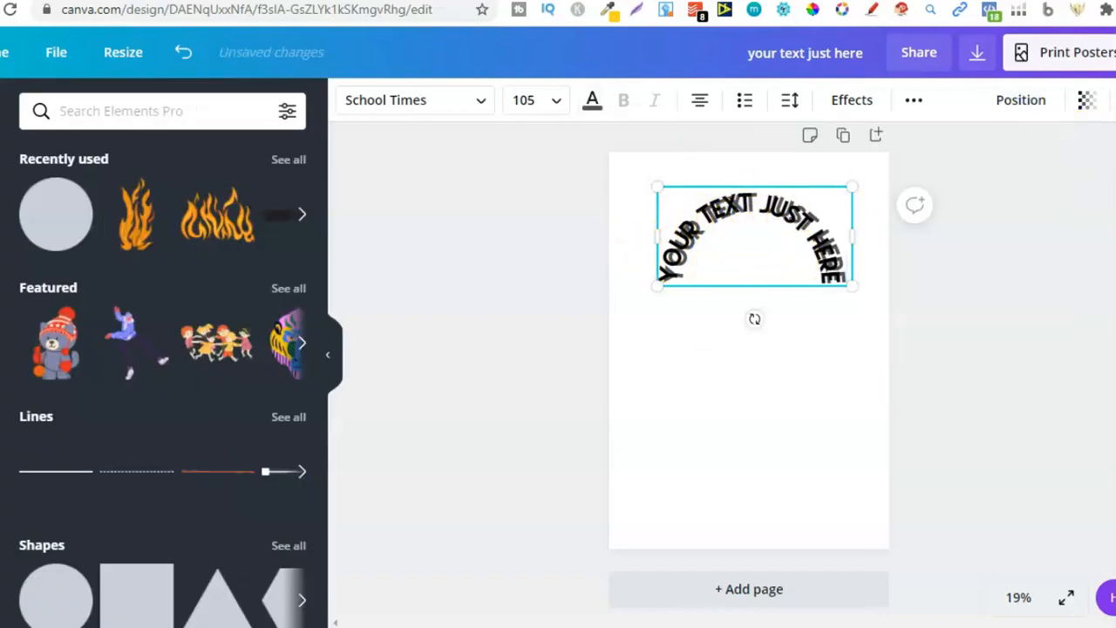
key(Delete)
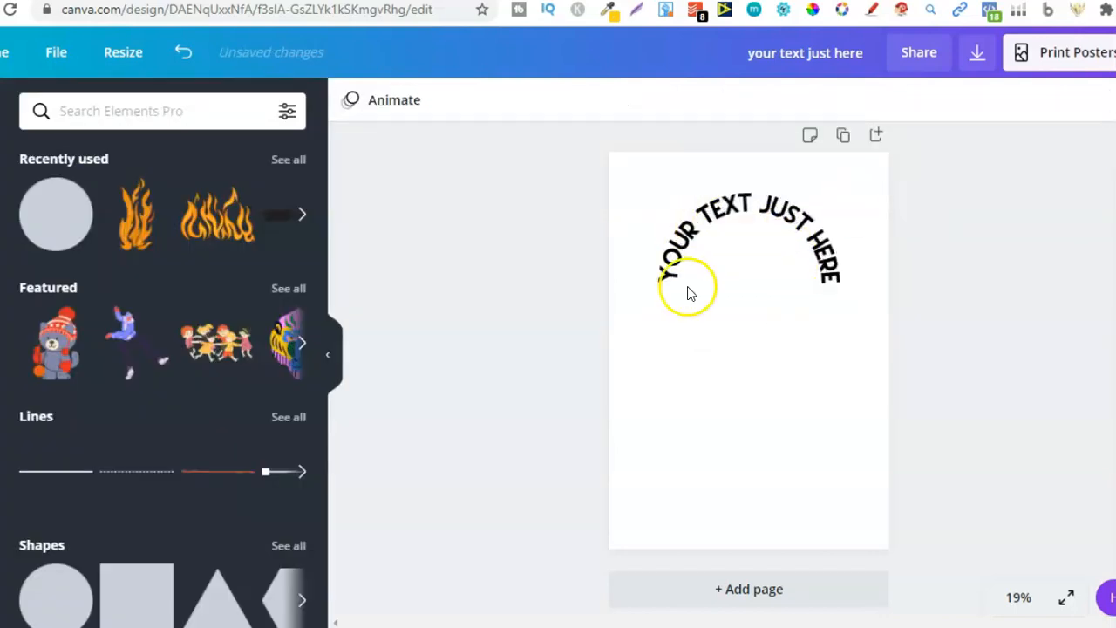
Step: Switch the heading to the Shadow effect with offset 96 and direction 147
click(716, 258)
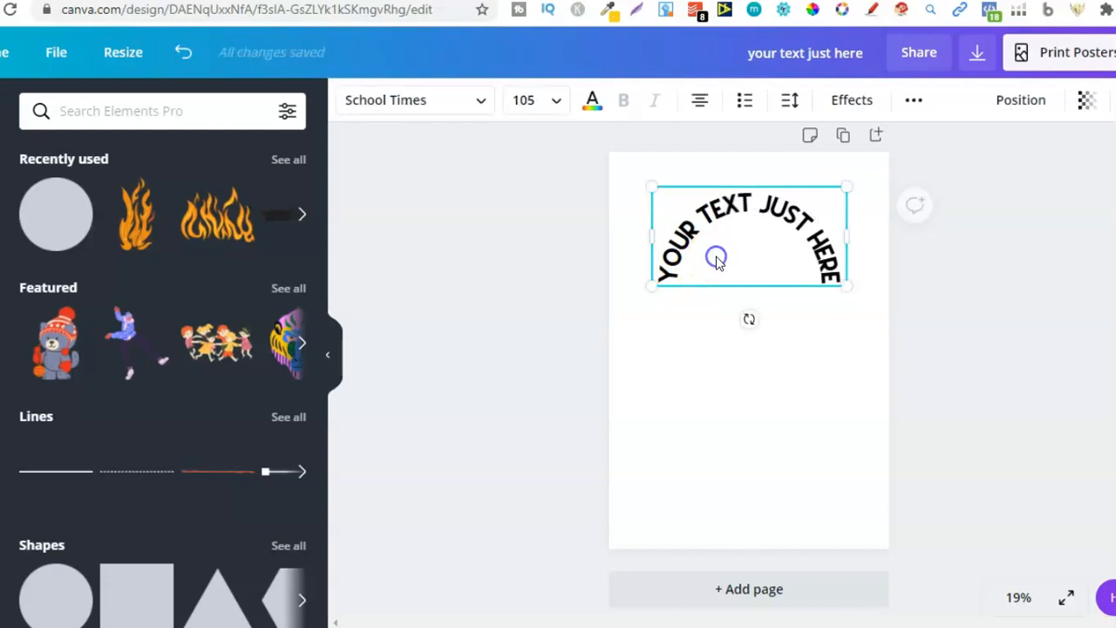
click(834, 96)
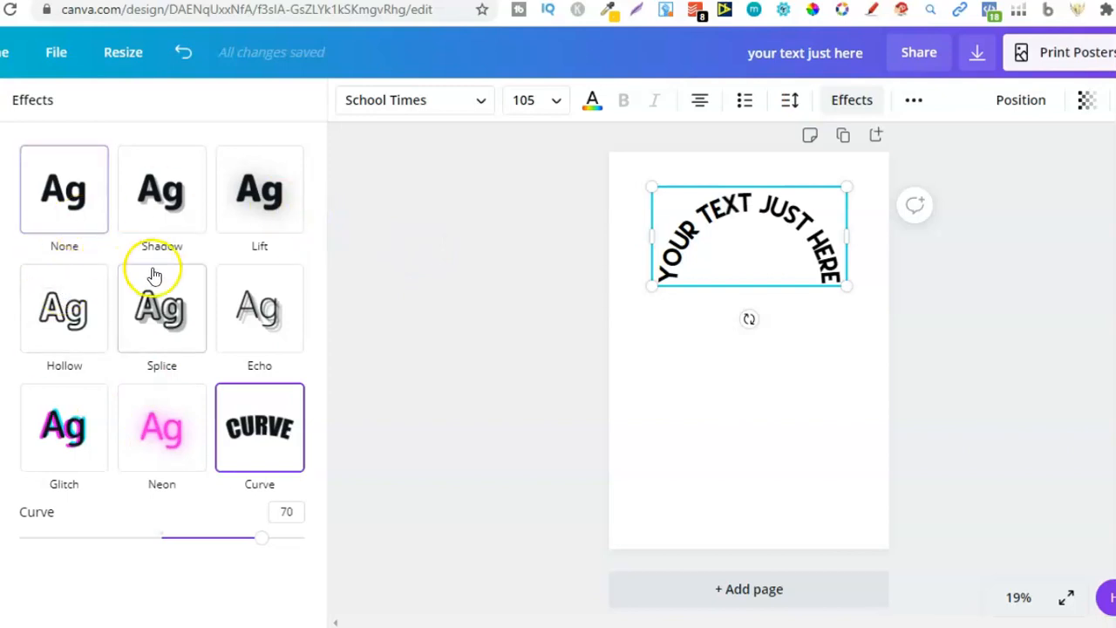
click(183, 185)
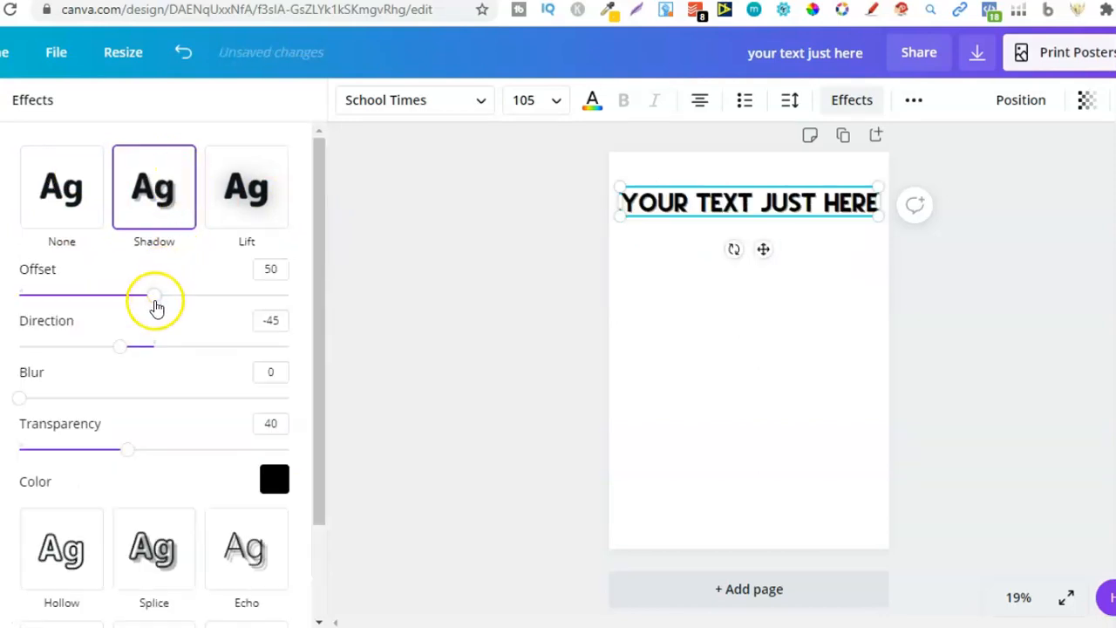
drag(173, 303, 279, 296)
click(142, 347)
drag(142, 347, 265, 347)
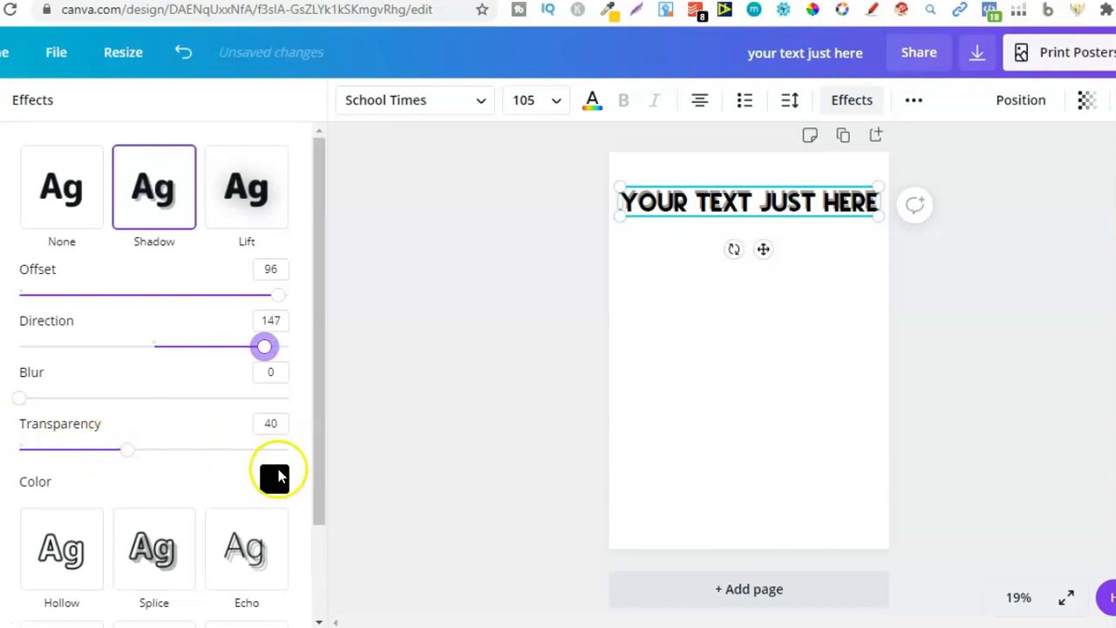
Step: Try the Lift, Hollow with thickness 94, Splice and Echo effects on the heading
click(245, 179)
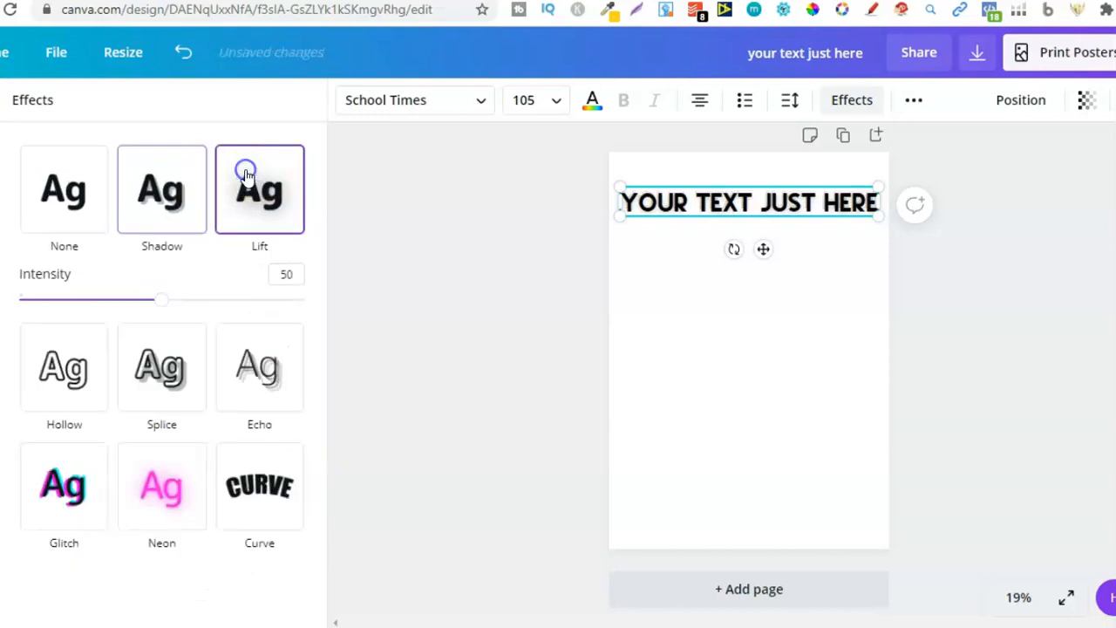
click(88, 387)
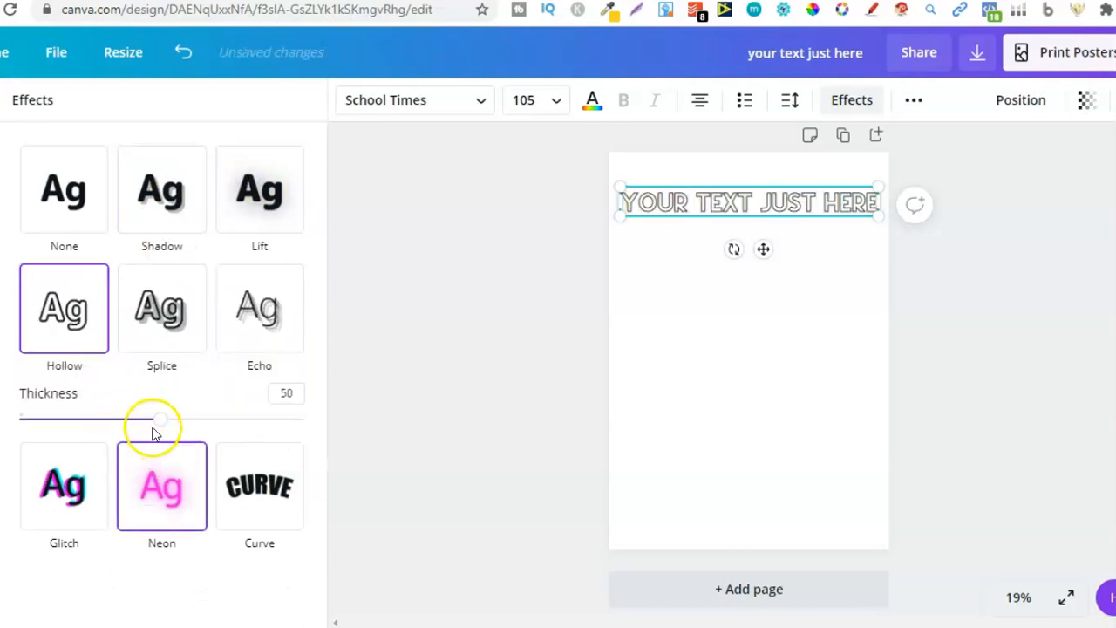
drag(158, 429, 289, 420)
click(150, 314)
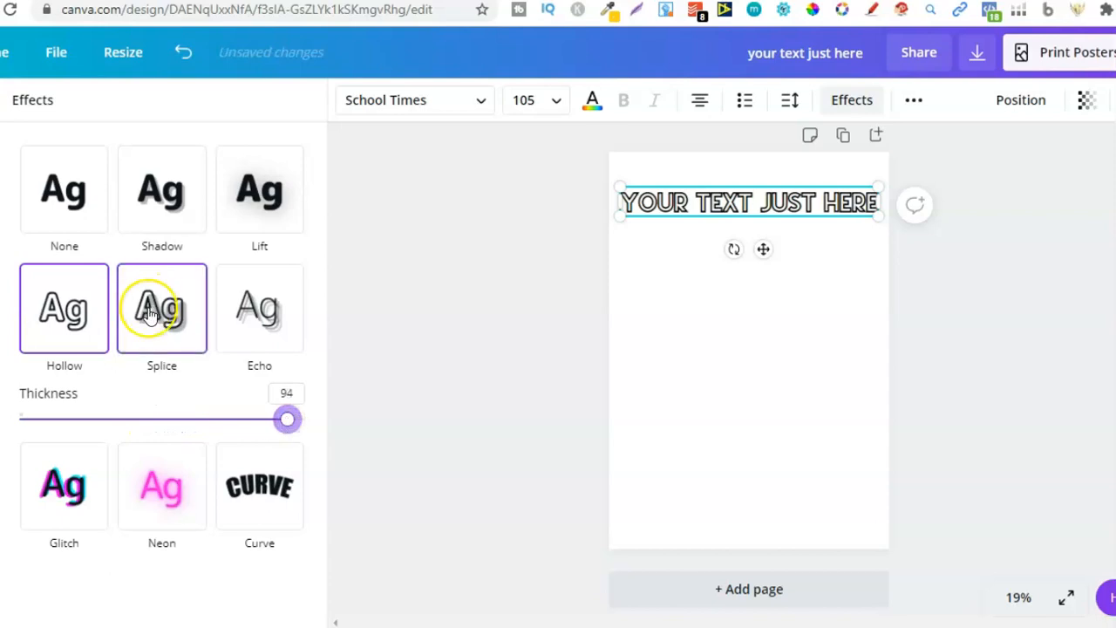
click(242, 305)
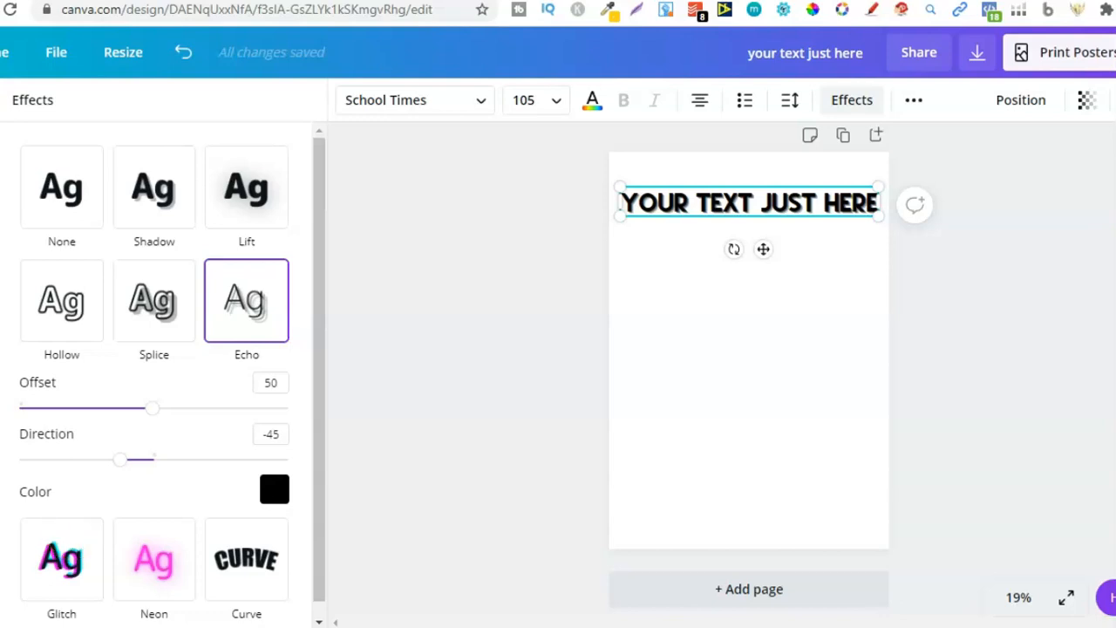
Step: Switch to the YouTube channel tab and browse the Canva Tutorials playlist
key(ctrl+Tab)
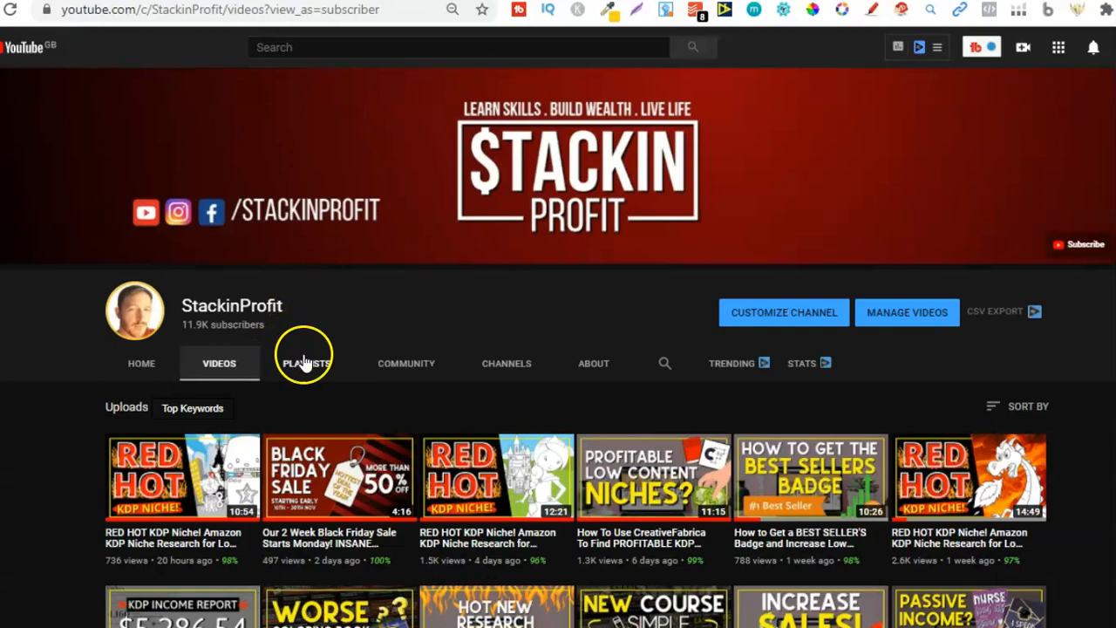
scroll(558, 348, down, 2)
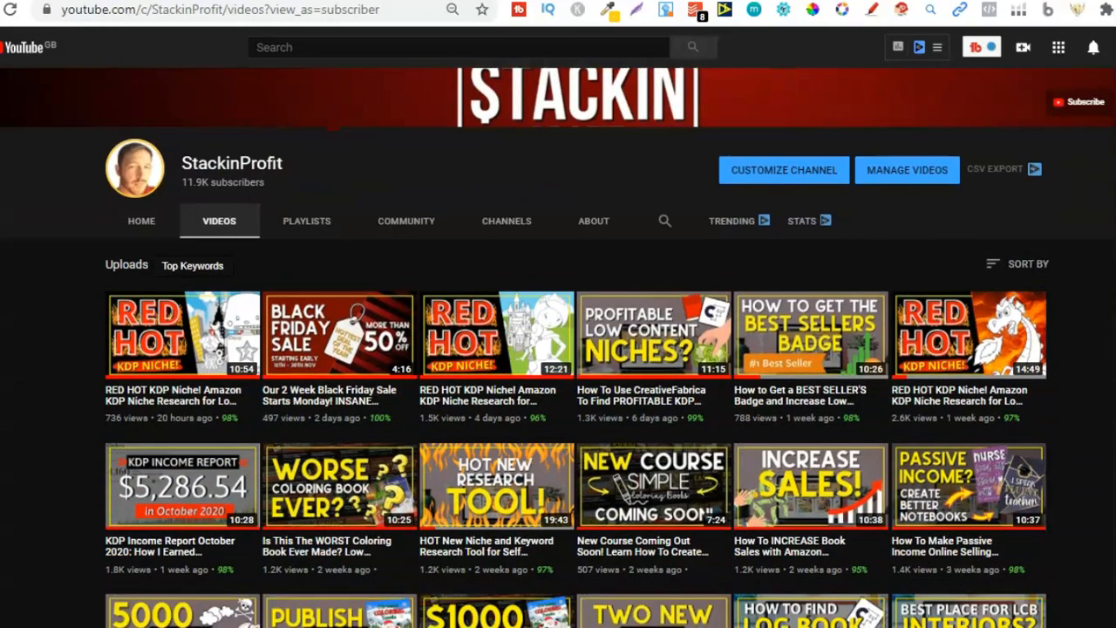
click(325, 229)
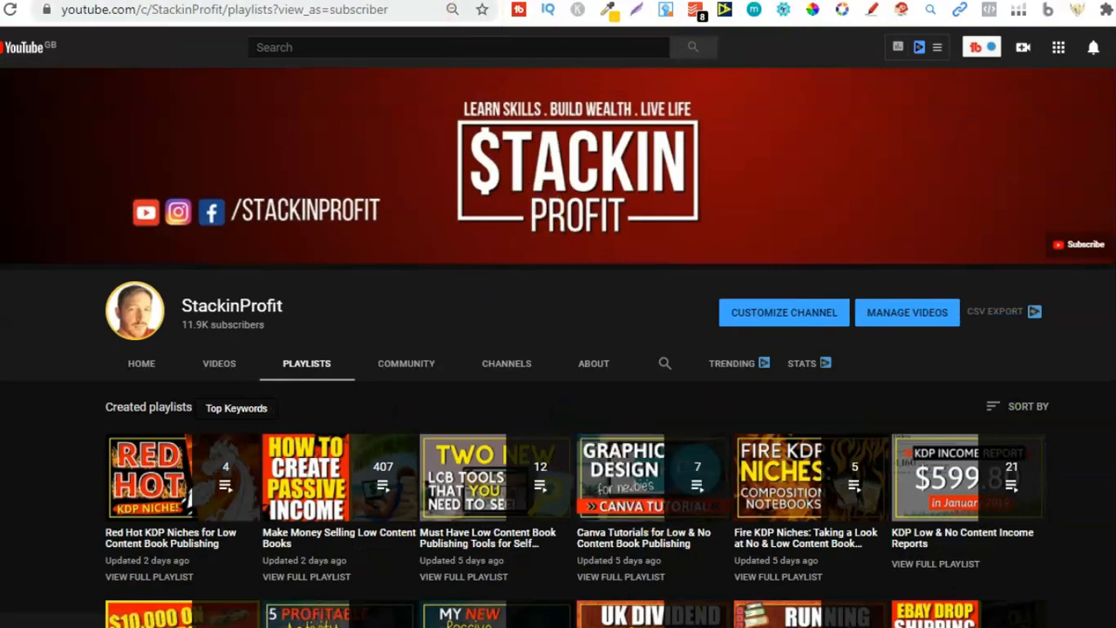
click(478, 2)
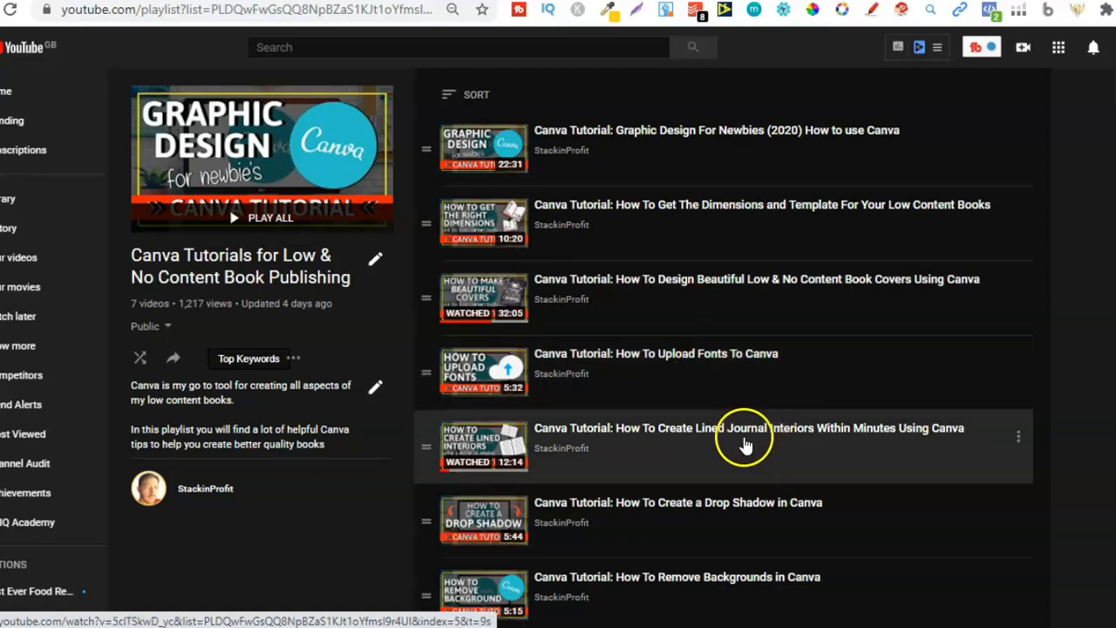
scroll(737, 375, down, 1)
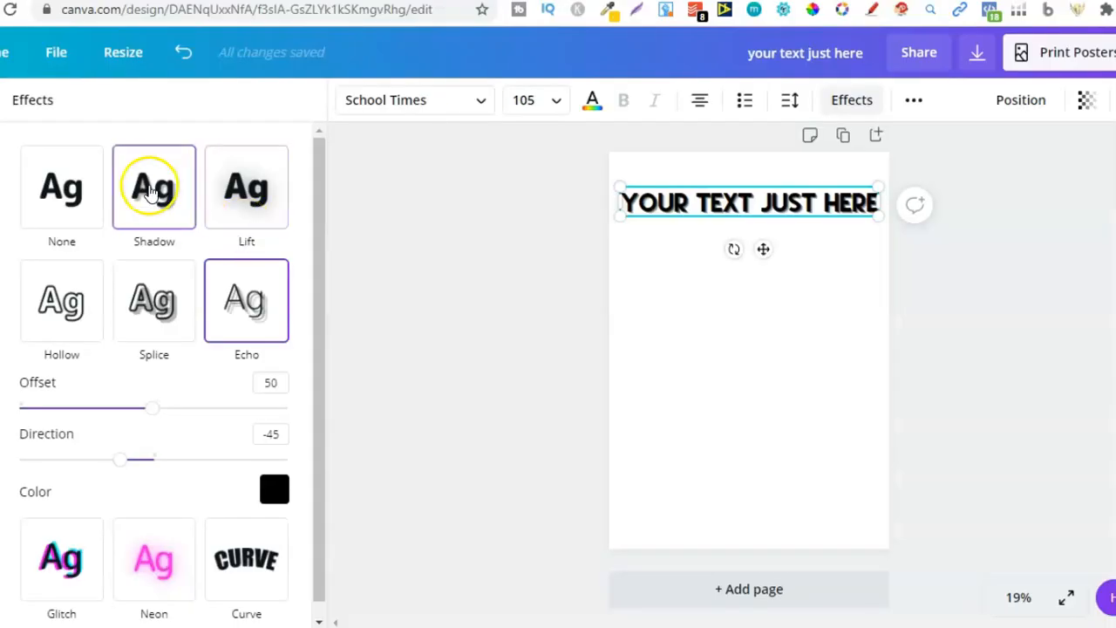
Step: Apply the Shadow effect to the heading and return to the YouTube playlist tab
click(150, 190)
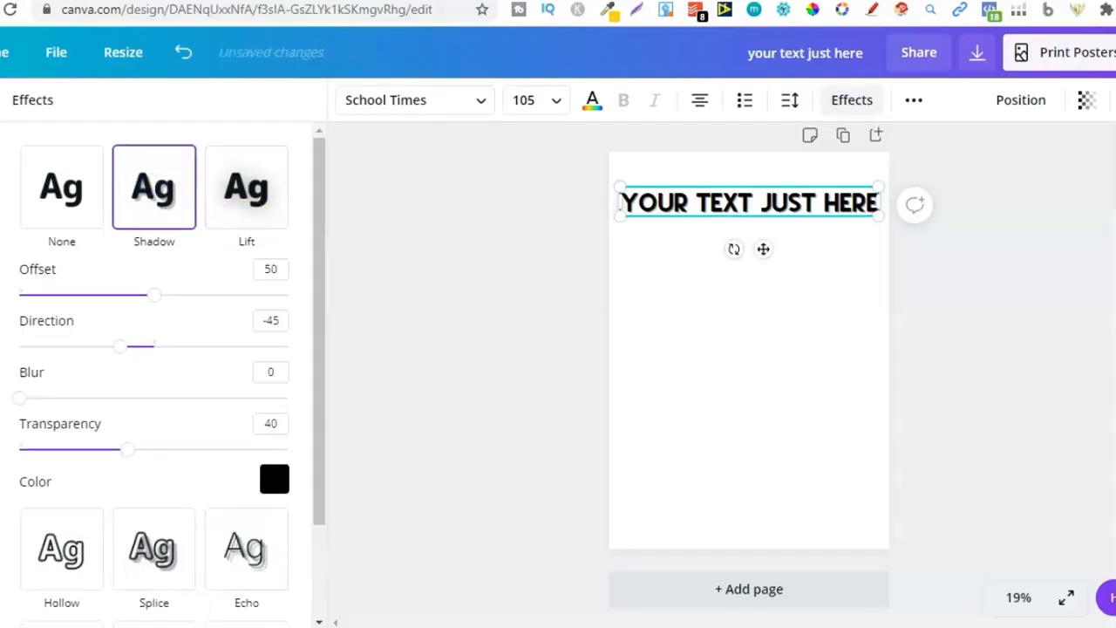
click(327, 0)
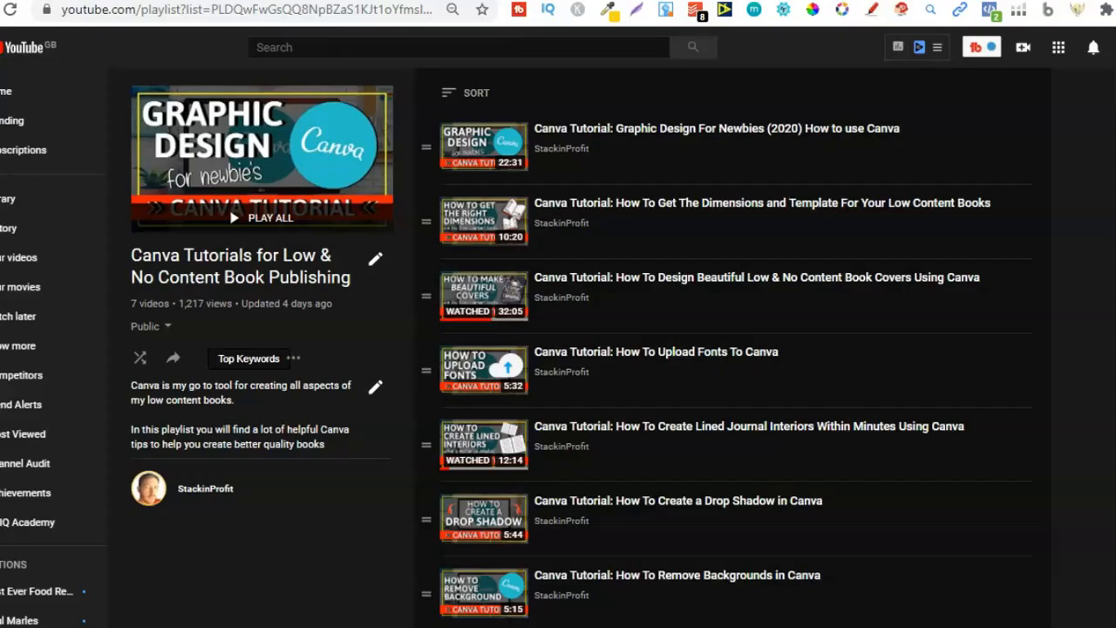